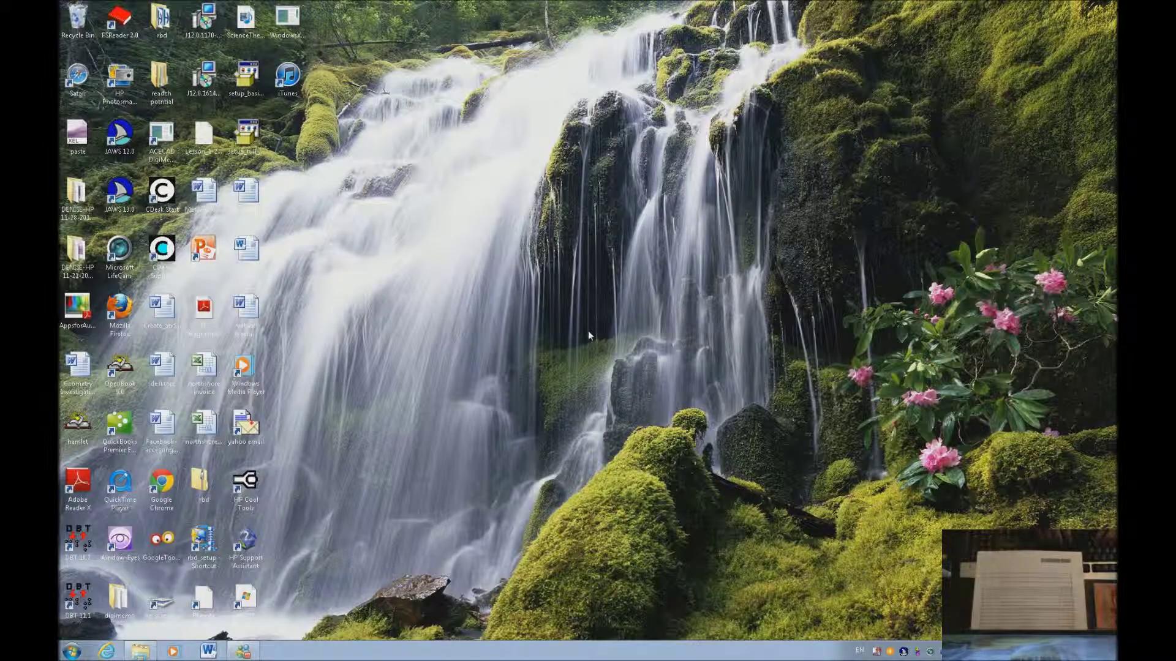
Launch Microsoft PowerPoint 2010 with a blank presentation.
{"action": "key", "text": "super"}
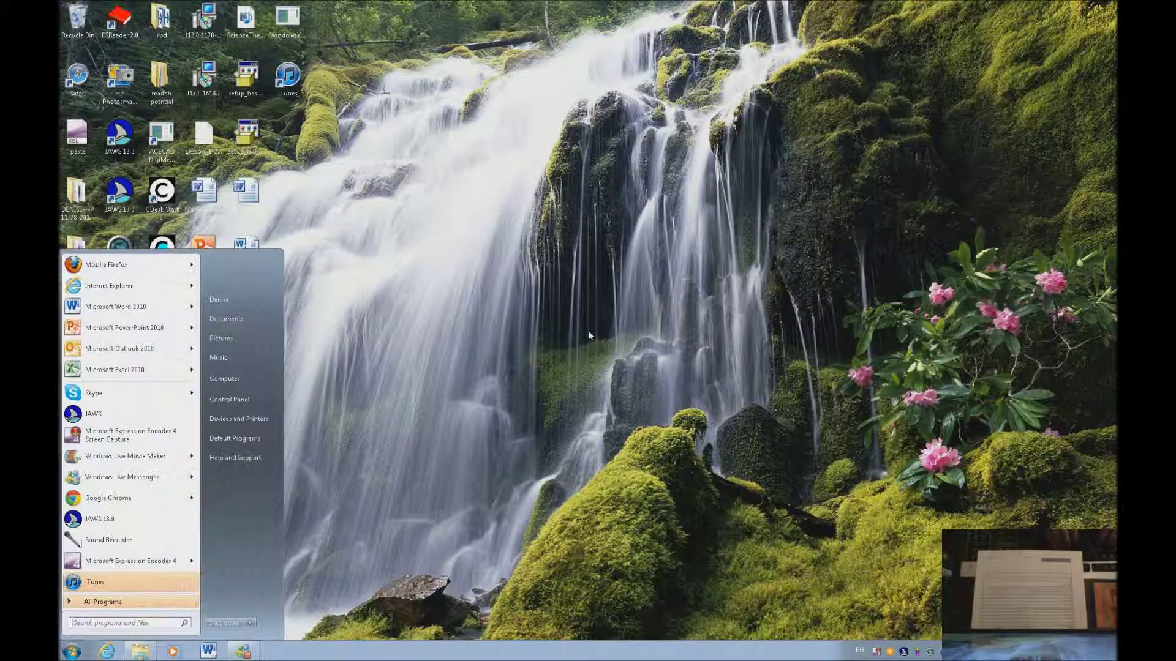
{"action": "type", "text": "powerpoin"}
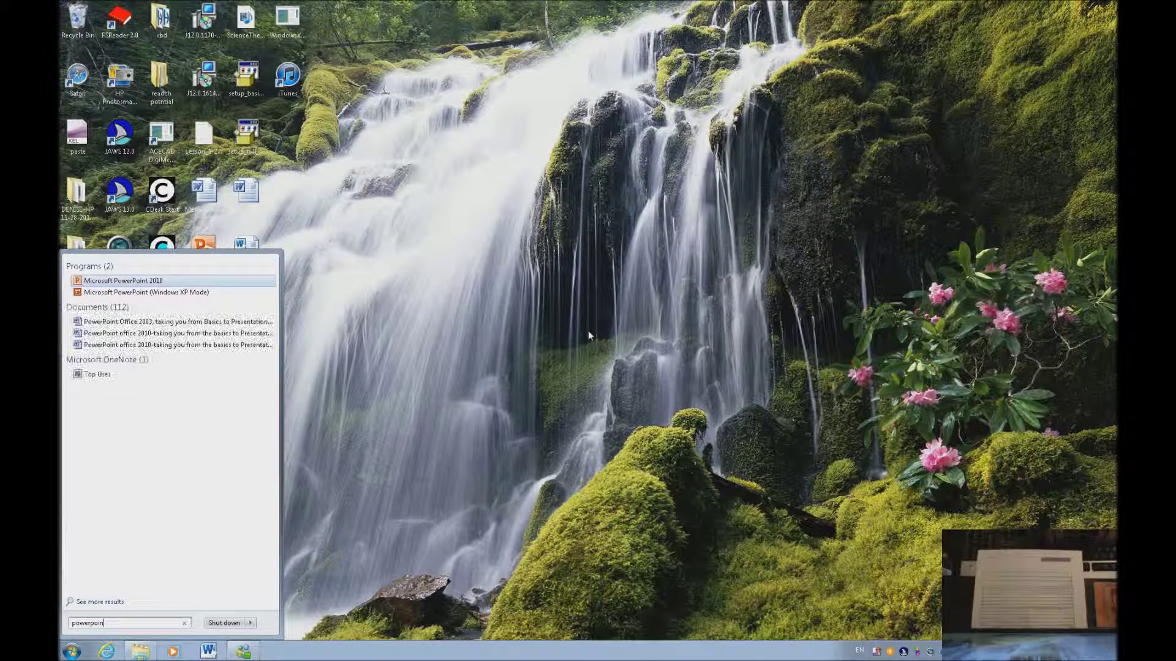
{"action": "type", "text": "t"}
{"action": "key", "text": "Return"}
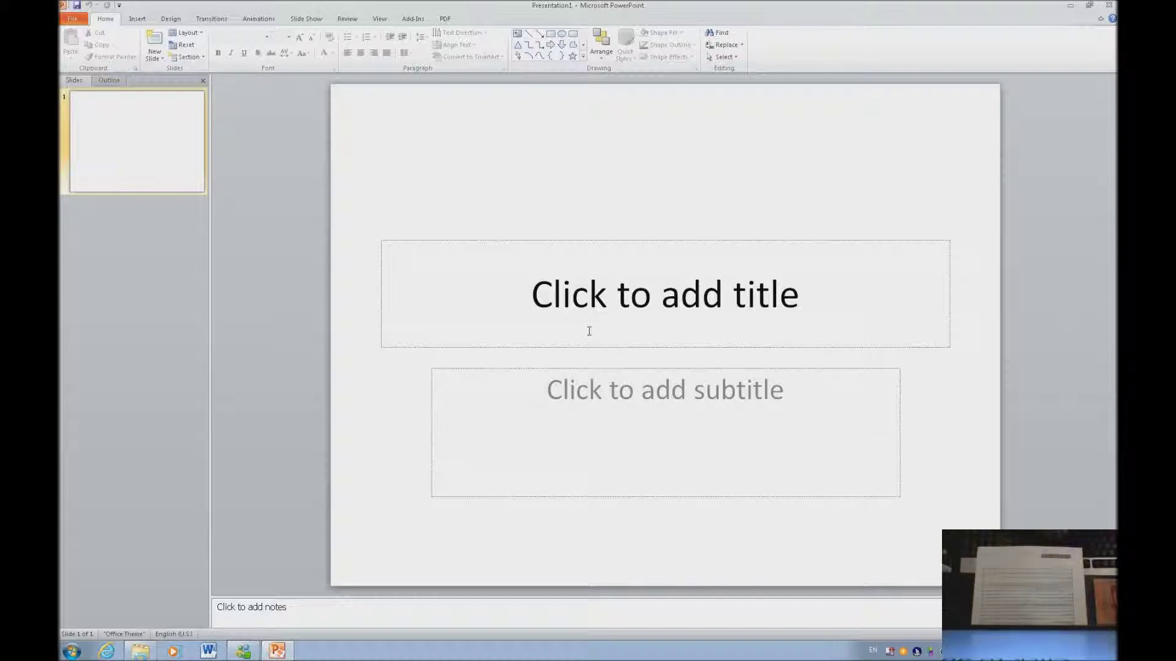
Apply the blue snowflake Winter theme, the last one in the From Office.com group, to the presentation.
{"action": "key", "text": "alt+g"}
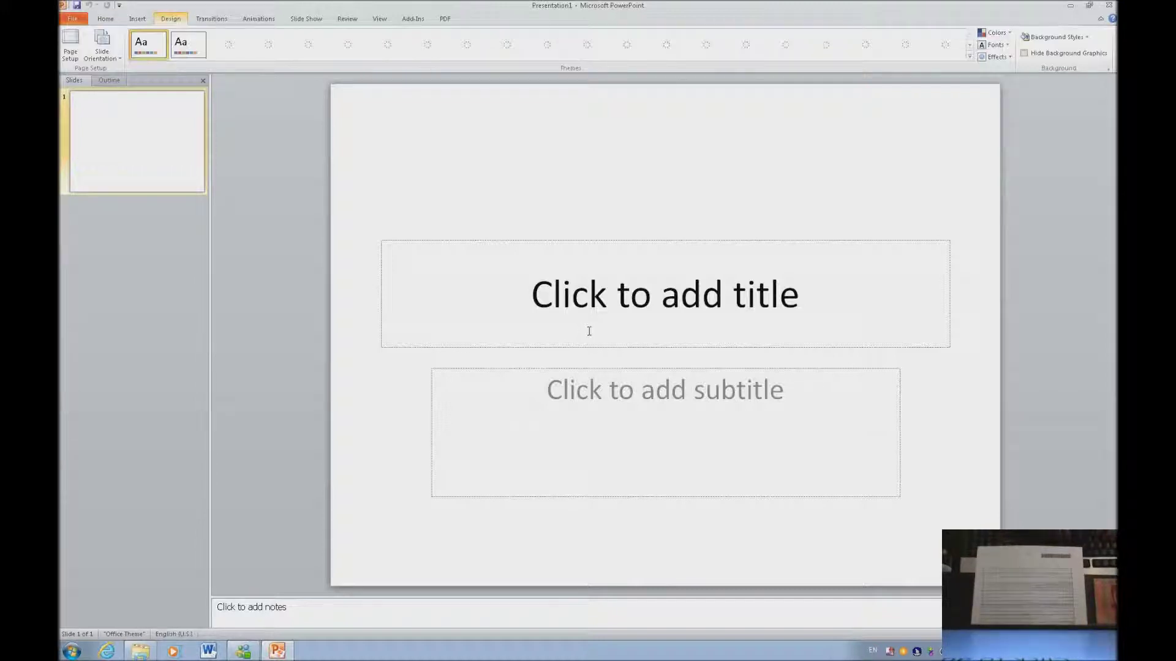
{"action": "key", "text": "h"}
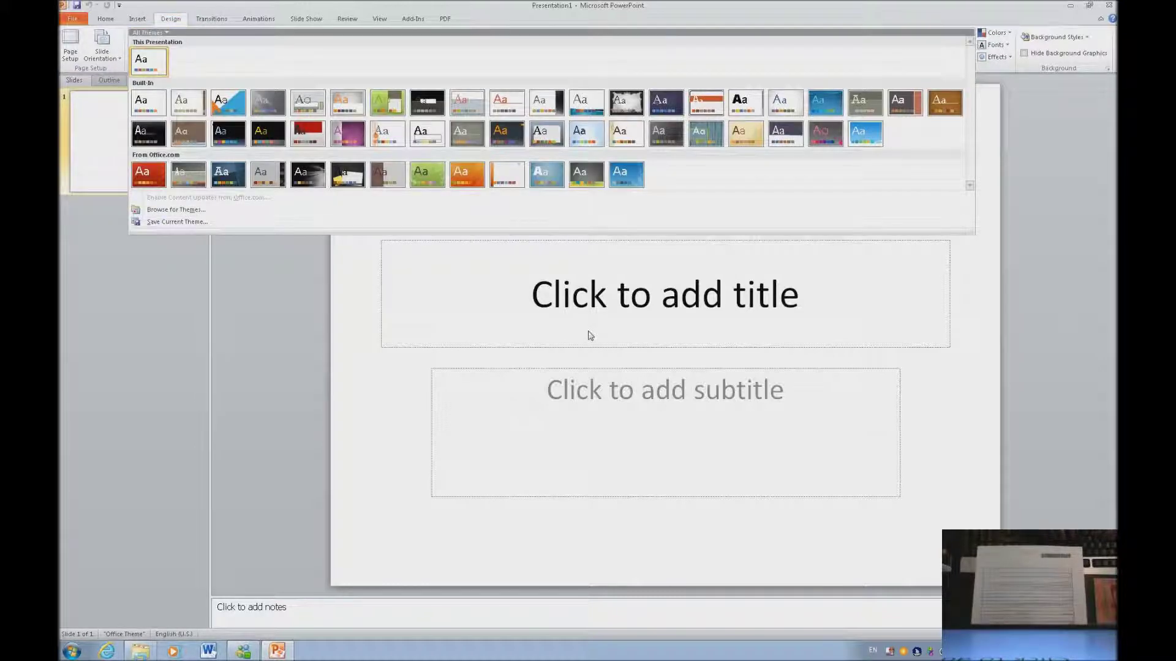
{"action": "key", "text": "Down"}
{"action": "key", "text": "Down"}
{"action": "key", "text": "Down"}
{"action": "key", "text": "Down"}
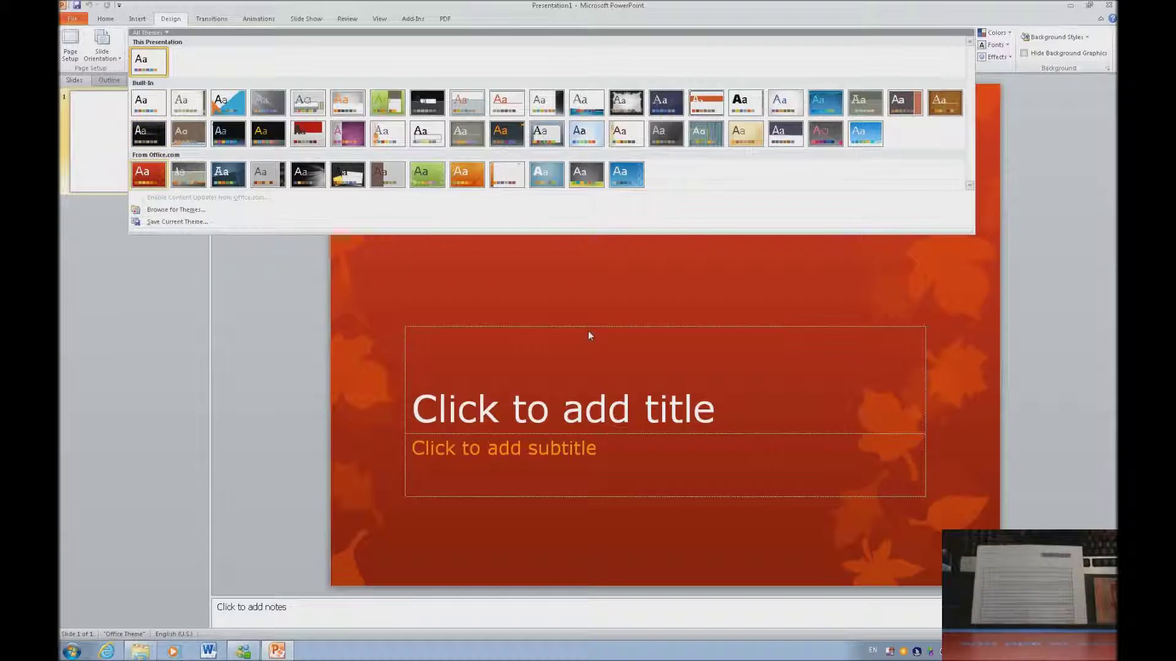
{"action": "key", "text": "End"}
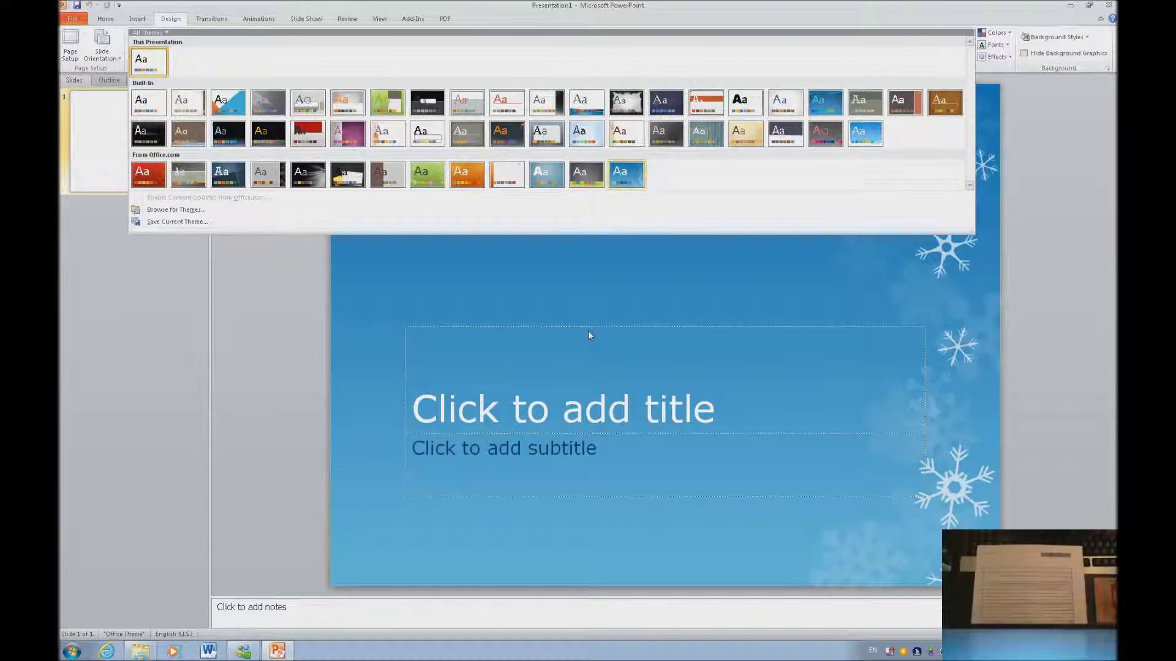
{"action": "key", "text": "Return"}
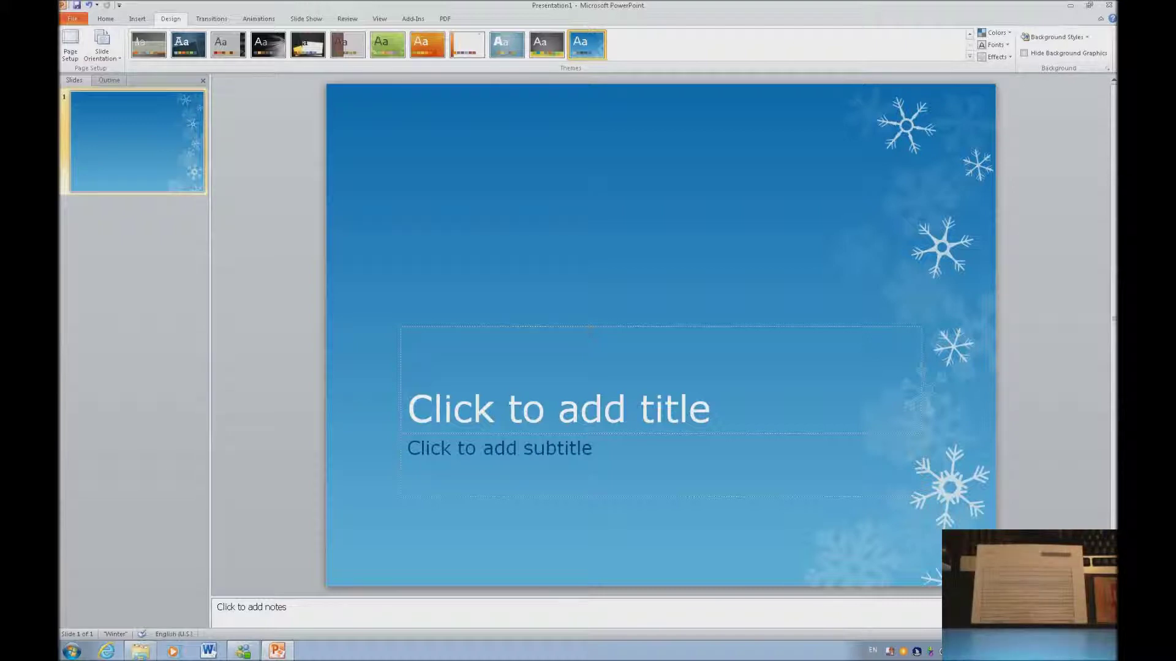
Enter "Merry Christmas" as the first slide's title, centre it and add an empty line below the text.
{"action": "key", "text": "Tab"}
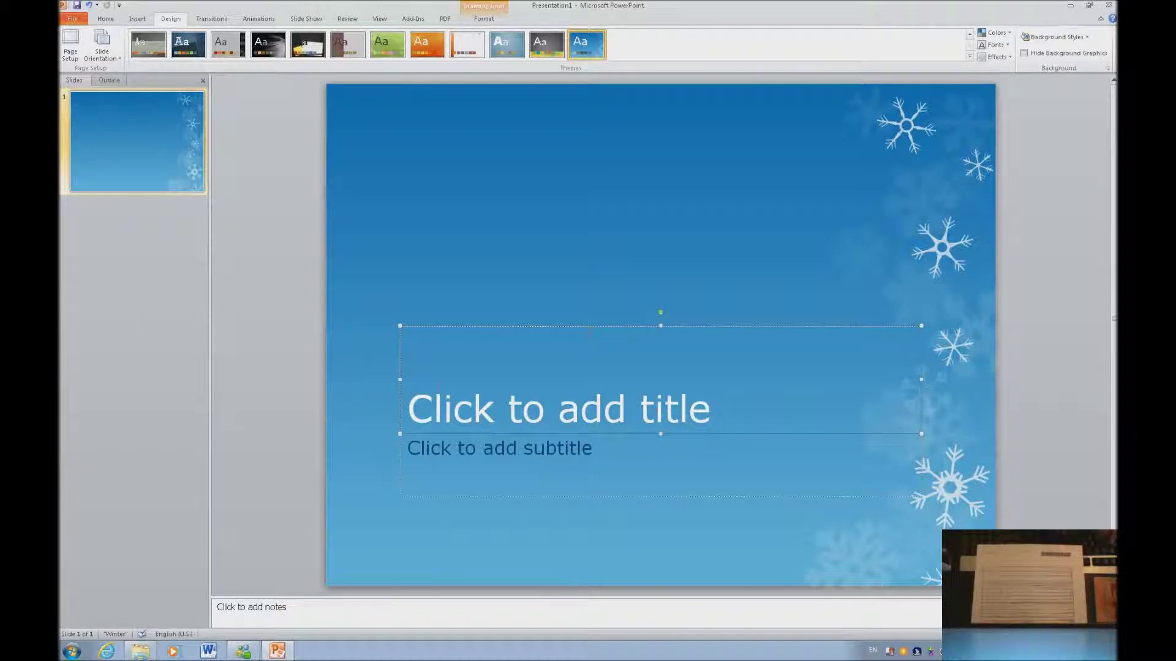
{"action": "type", "text": "Merry Christmas"}
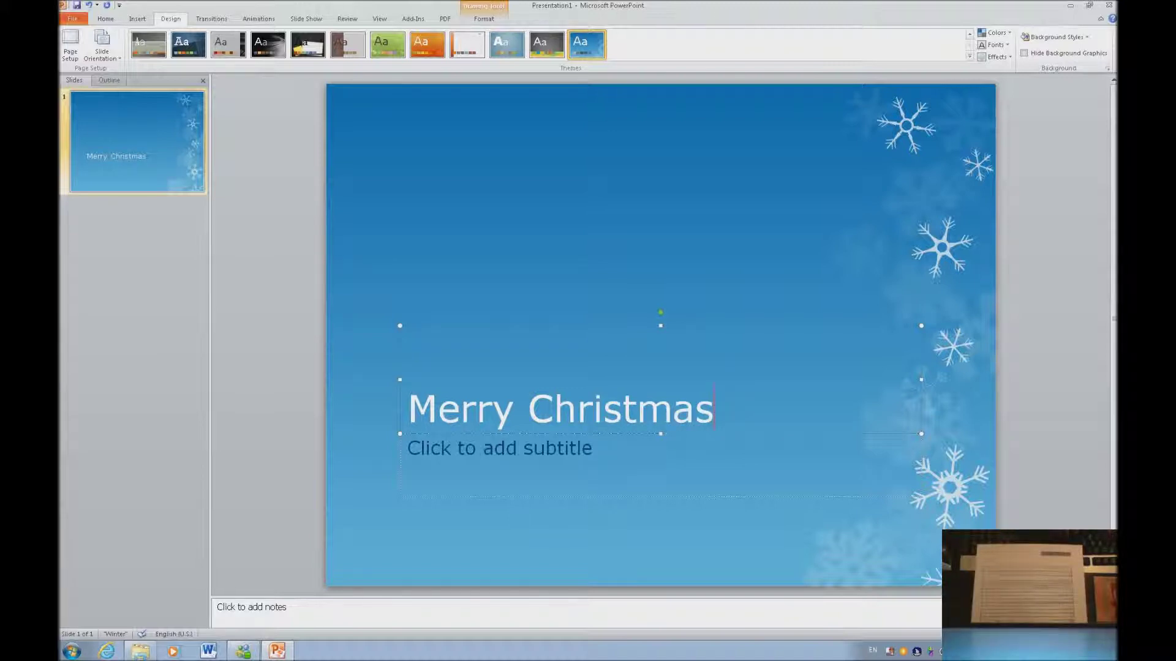
{"action": "key", "text": "ctrl+e"}
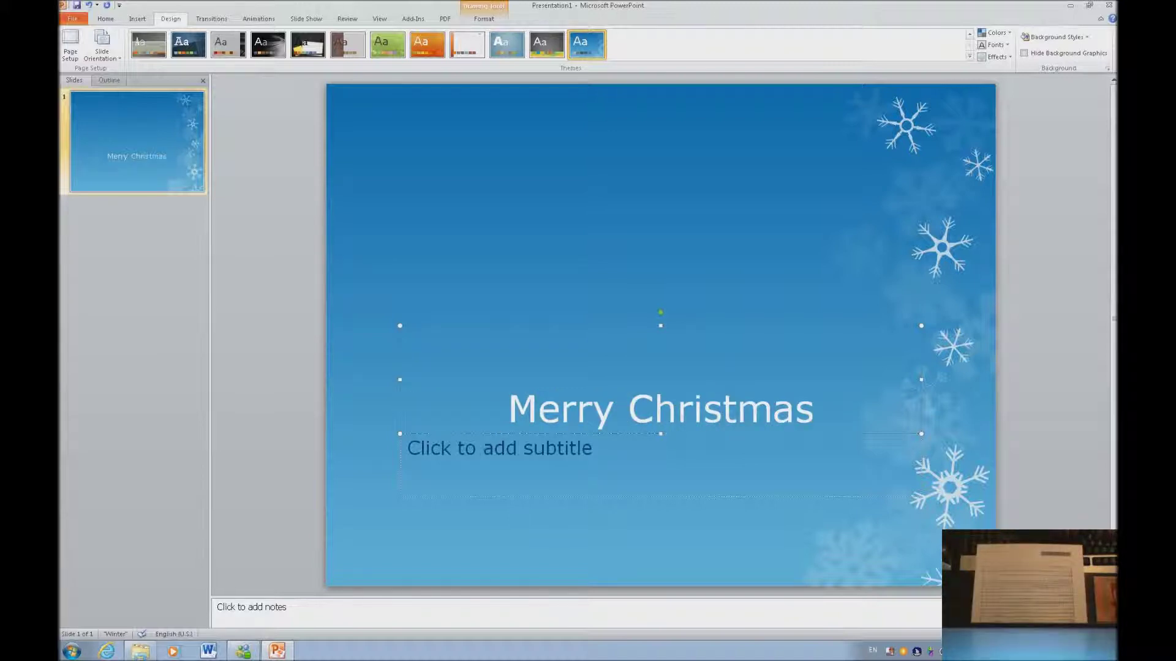
{"action": "key", "text": "Return"}
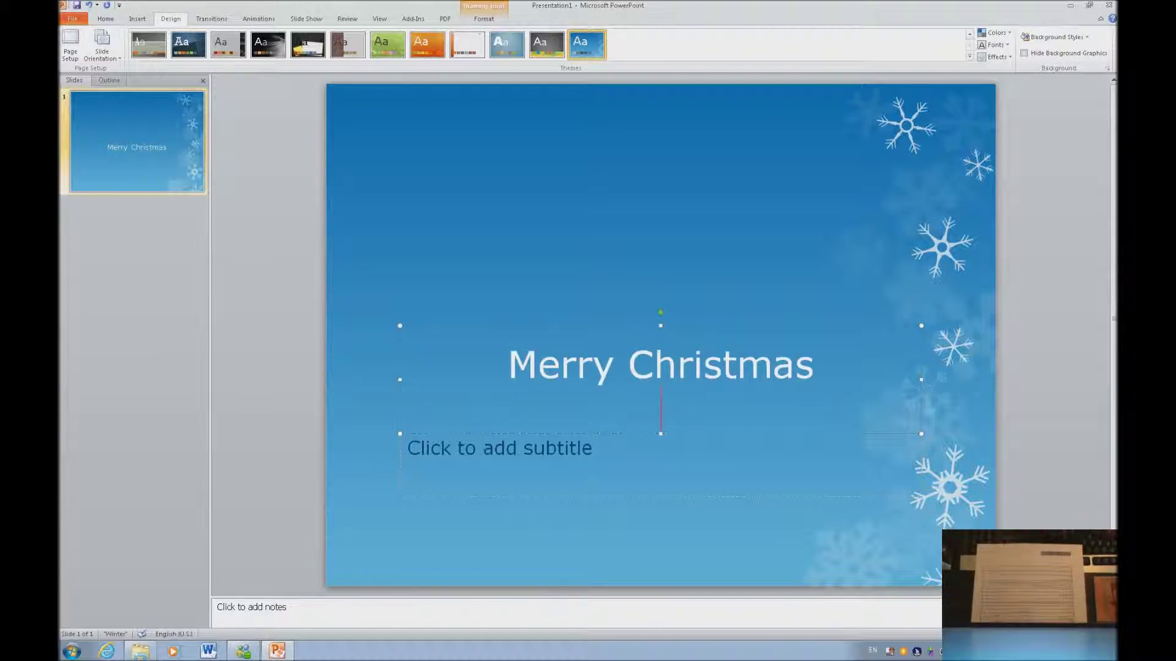
{"action": "key", "text": "Escape"}
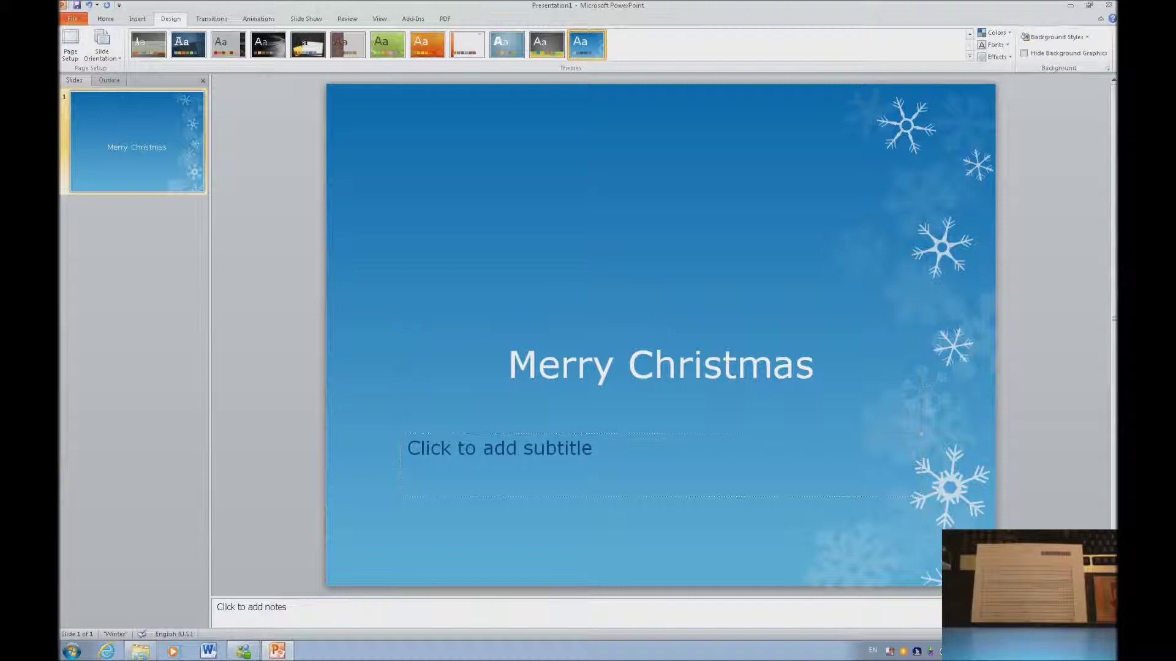
{"action": "left_click", "coordinate": [603, 435]}
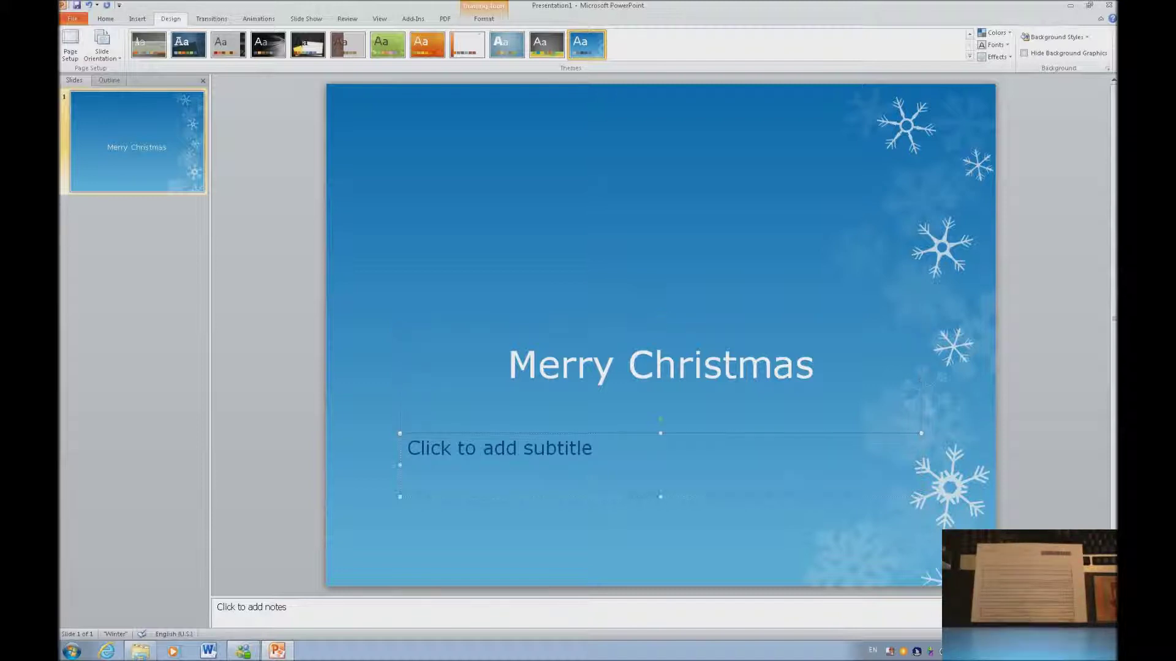
{"action": "type", "text": "By "}
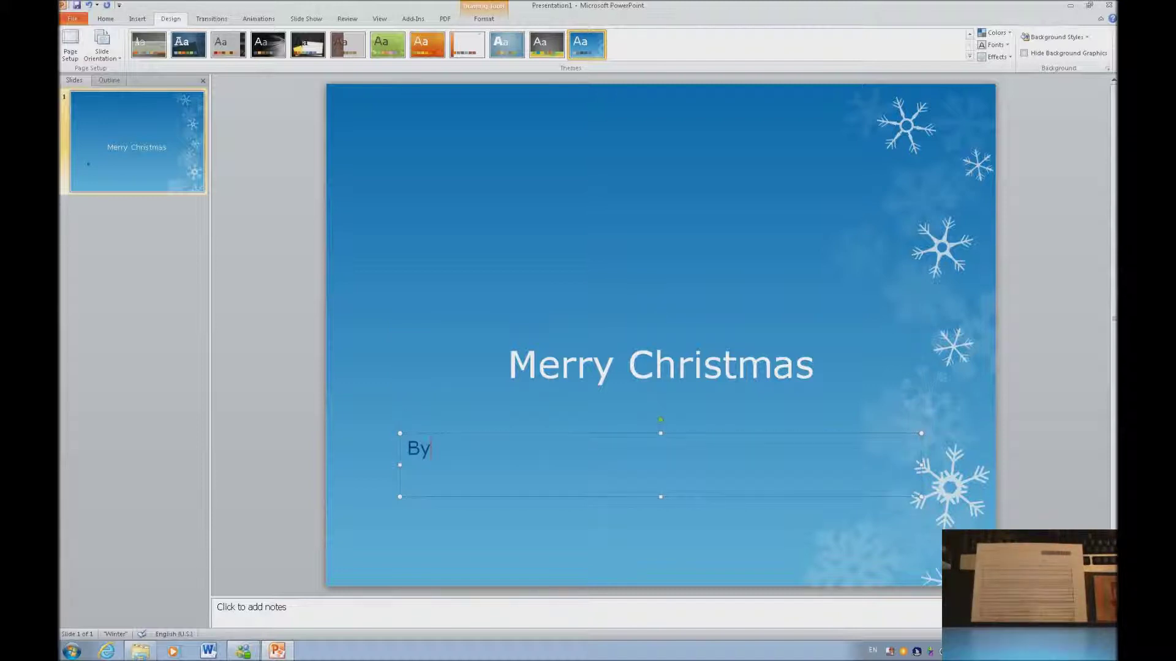
{"action": "type", "text": "www.y"}
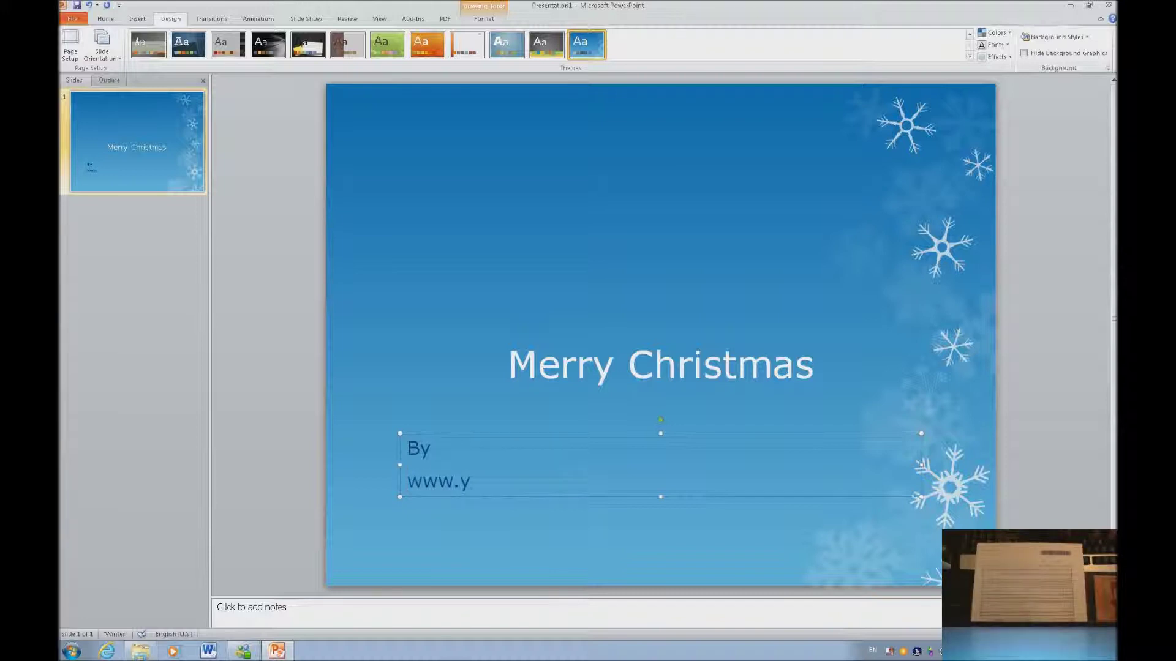
{"action": "type", "text": "ourtechvision.com"}
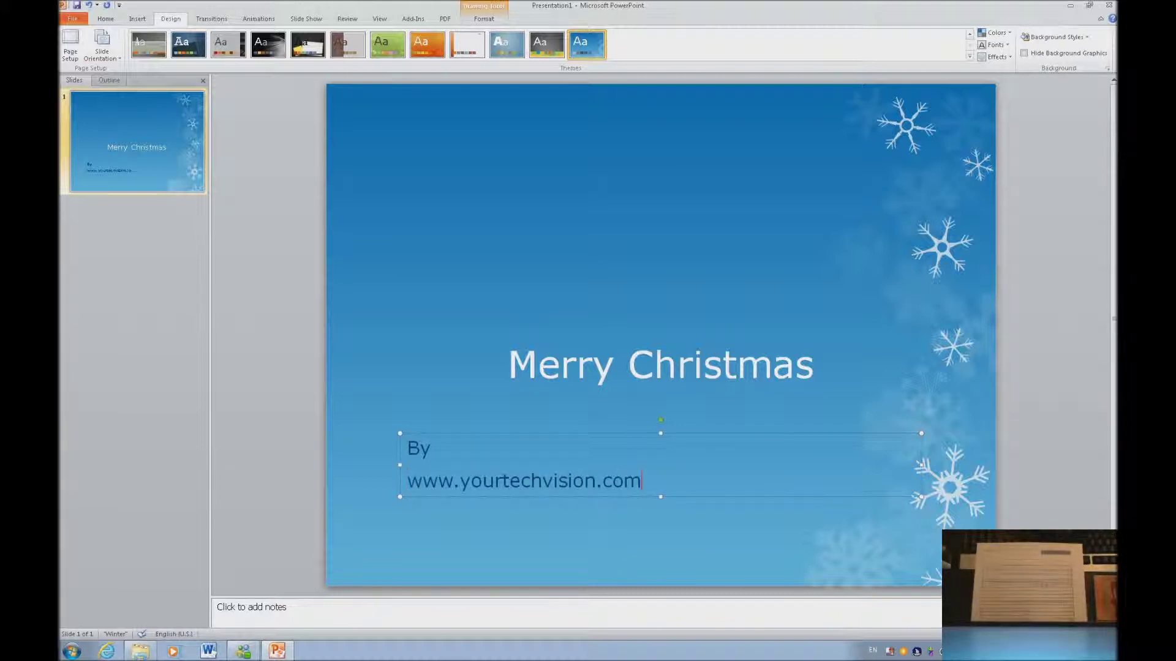
{"action": "key", "text": "ctrl+a"}
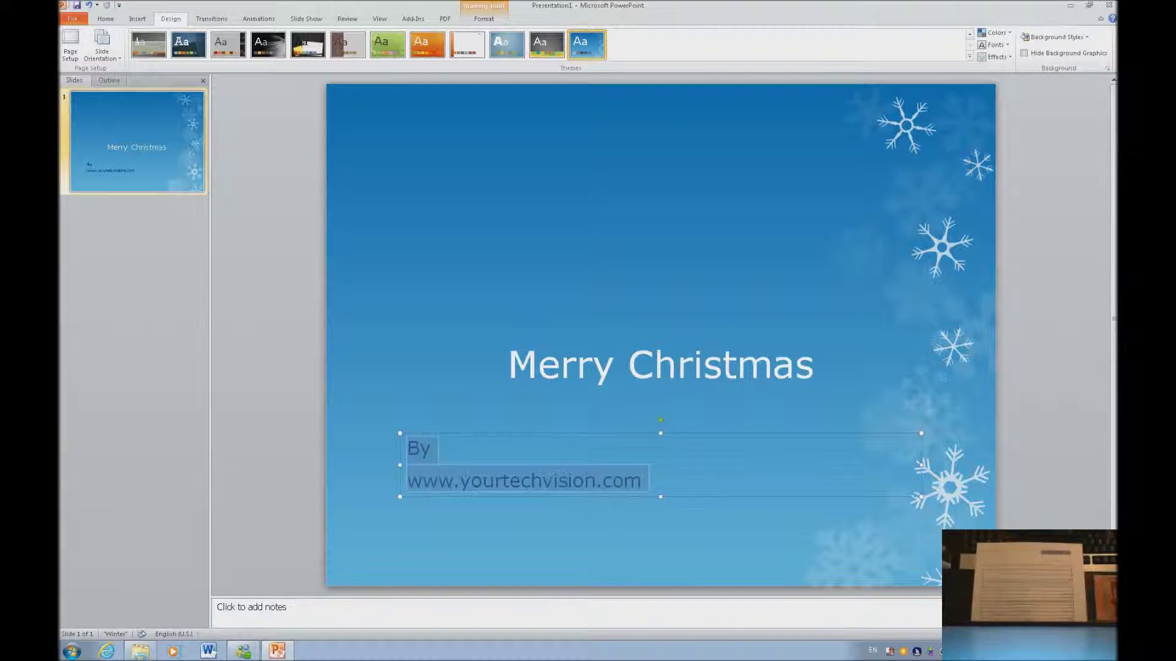
{"action": "key", "text": "ctrl+e"}
{"action": "key", "text": "Escape"}
{"action": "key", "text": "Escape"}
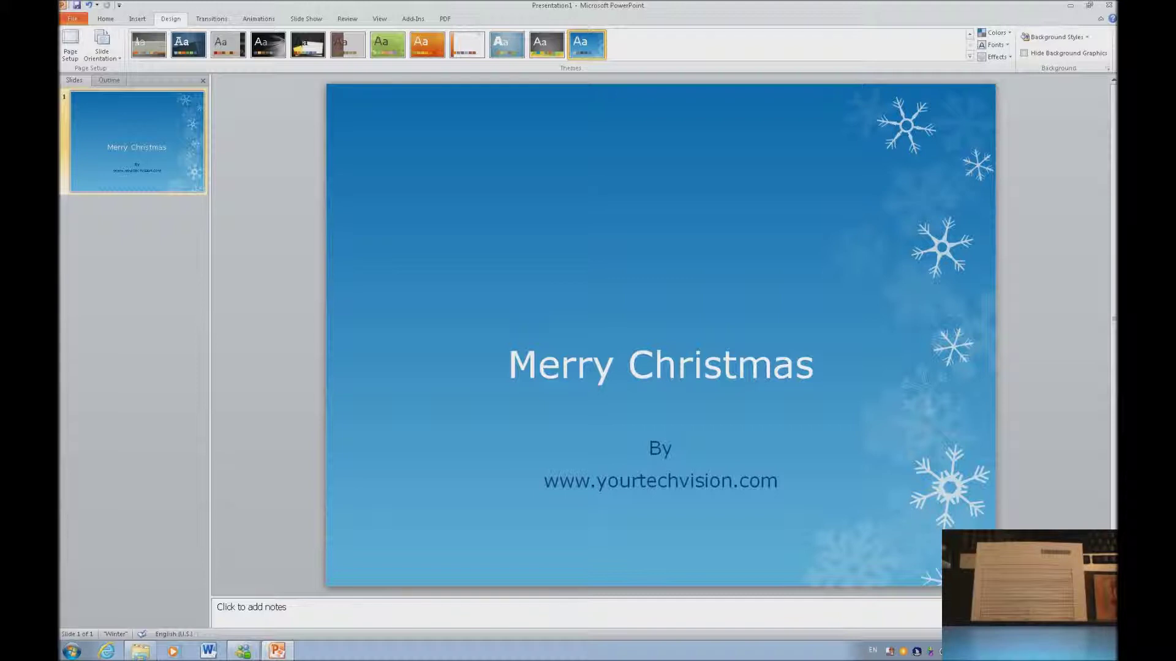
Add a second slide and give it the title "Tree".
{"action": "key", "text": "ctrl+m"}
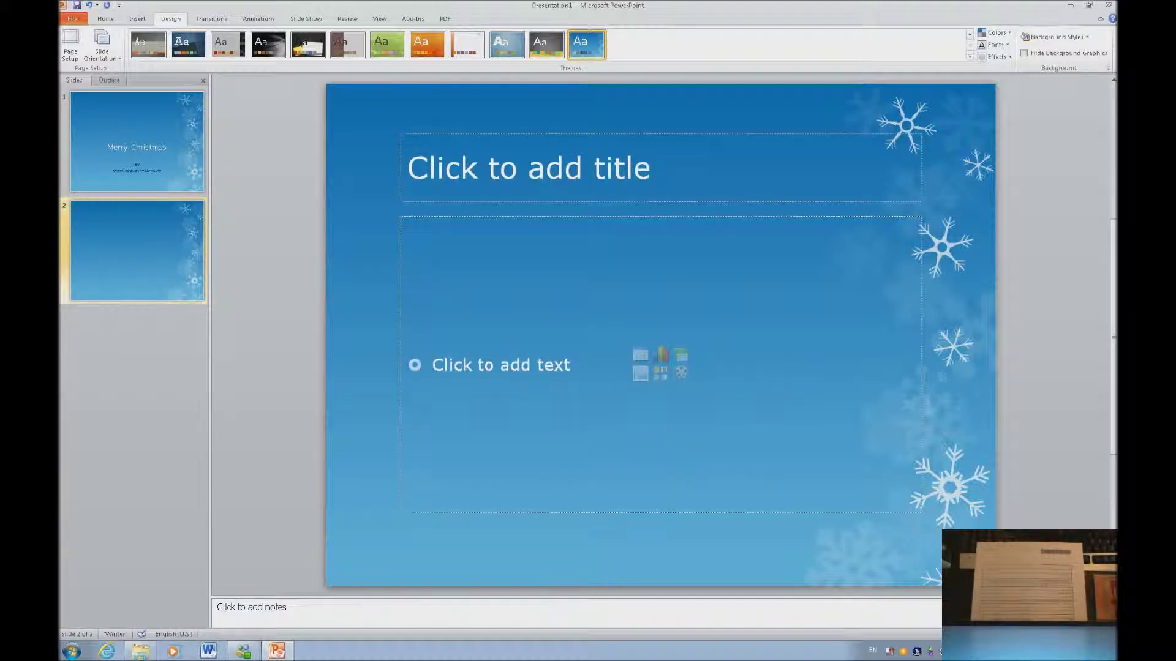
{"action": "left_click", "coordinate": [588, 168]}
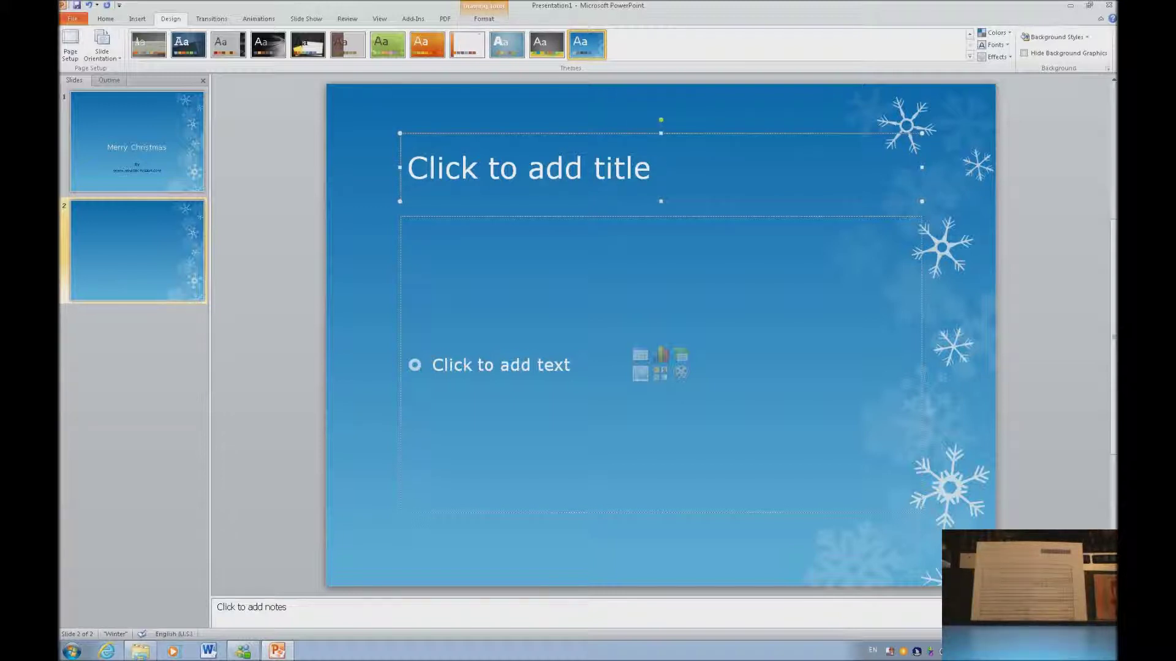
{"action": "type", "text": "Tree"}
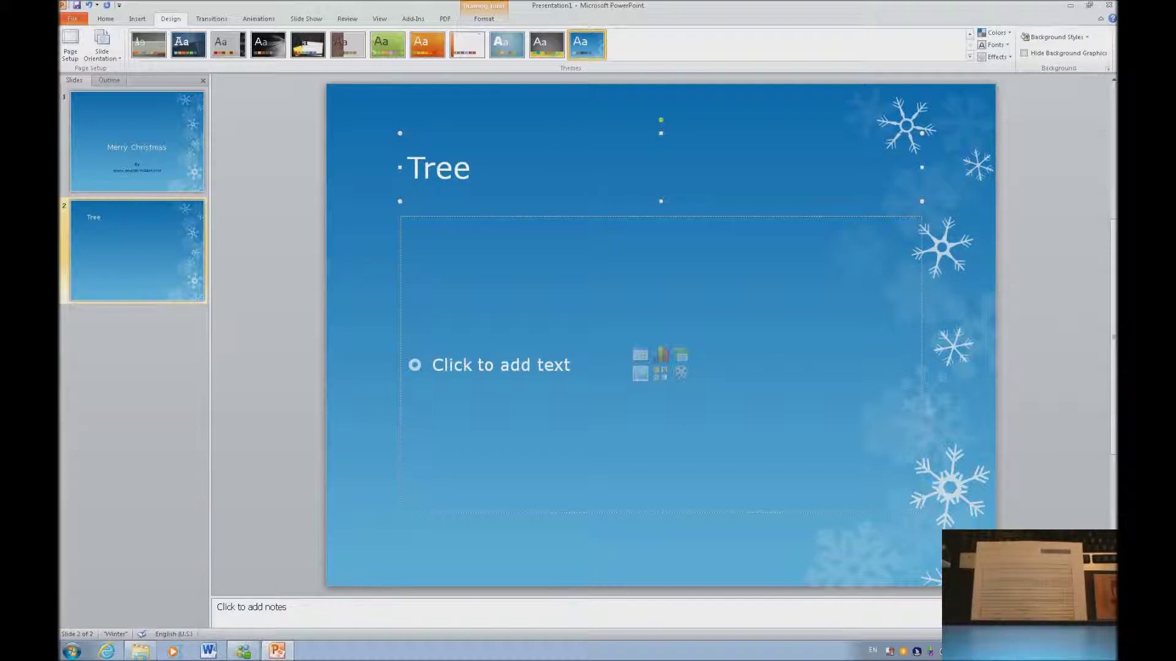
{"action": "key", "text": "Escape"}
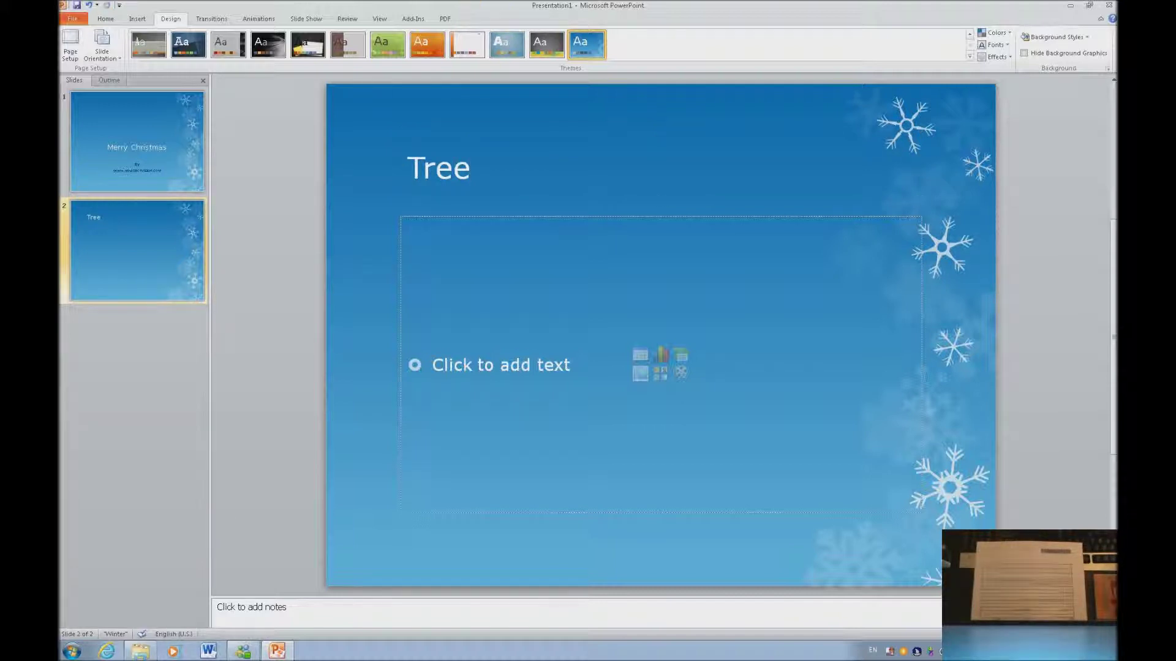
Select the content placeholder on the Tree slide and search the clip art for "tree".
{"action": "key", "text": "Tab"}
{"action": "key", "text": "Tab"}
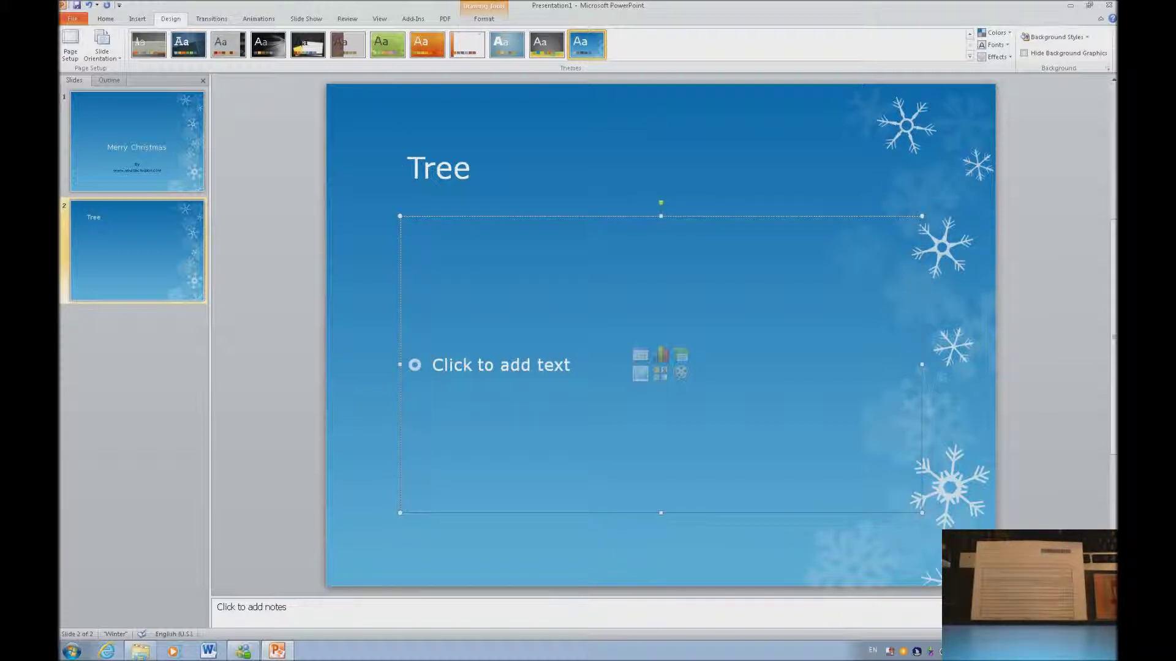
{"action": "left_click", "coordinate": [137, 19]}
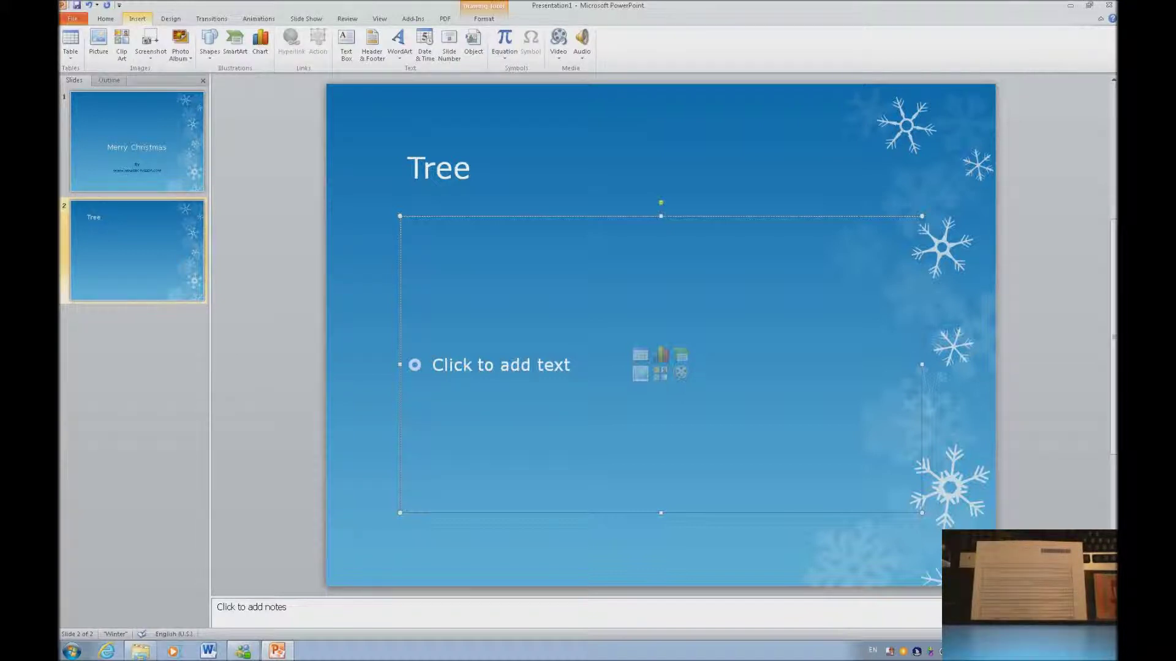
{"action": "type", "text": "f"}
{"action": "type", "text": "tree"}
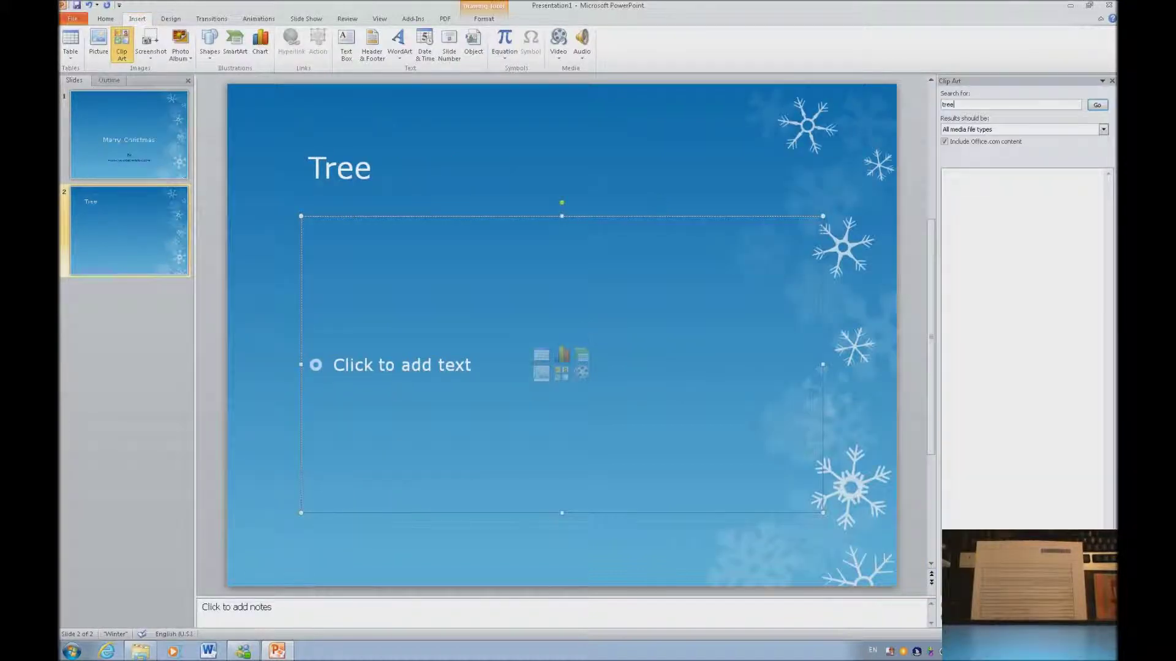
{"action": "key", "text": "Return"}
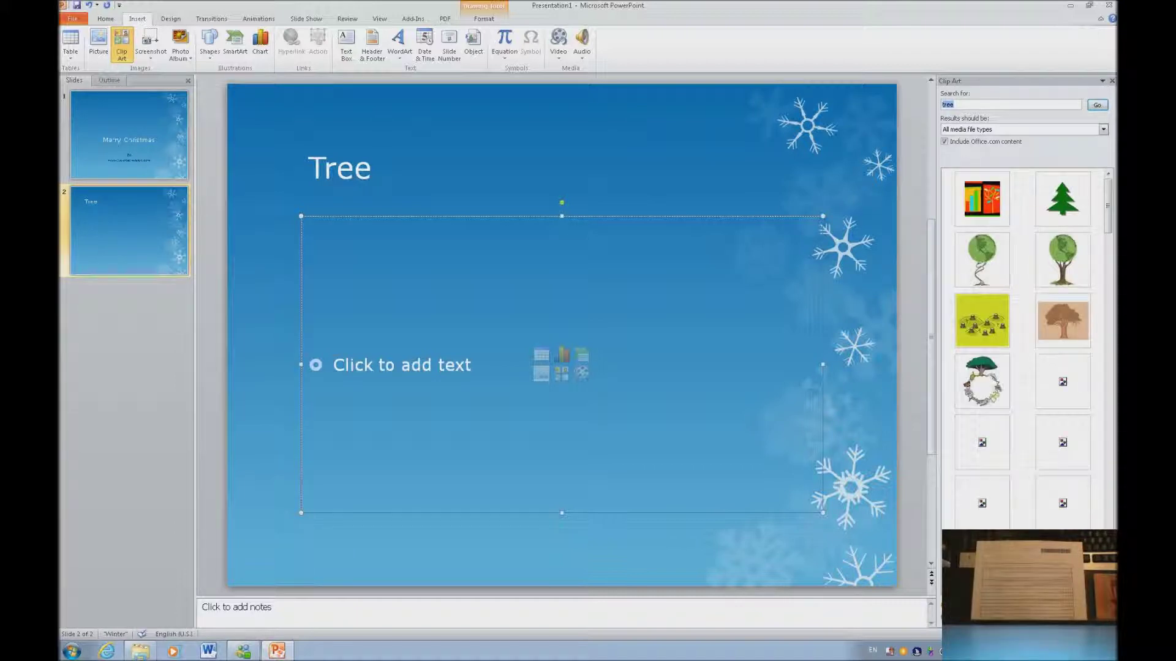
Insert the green fir tree clip art into the Tree slide's content placeholder.
{"action": "key", "text": "Tab"}
{"action": "key", "text": "Tab"}
{"action": "key", "text": "Tab"}
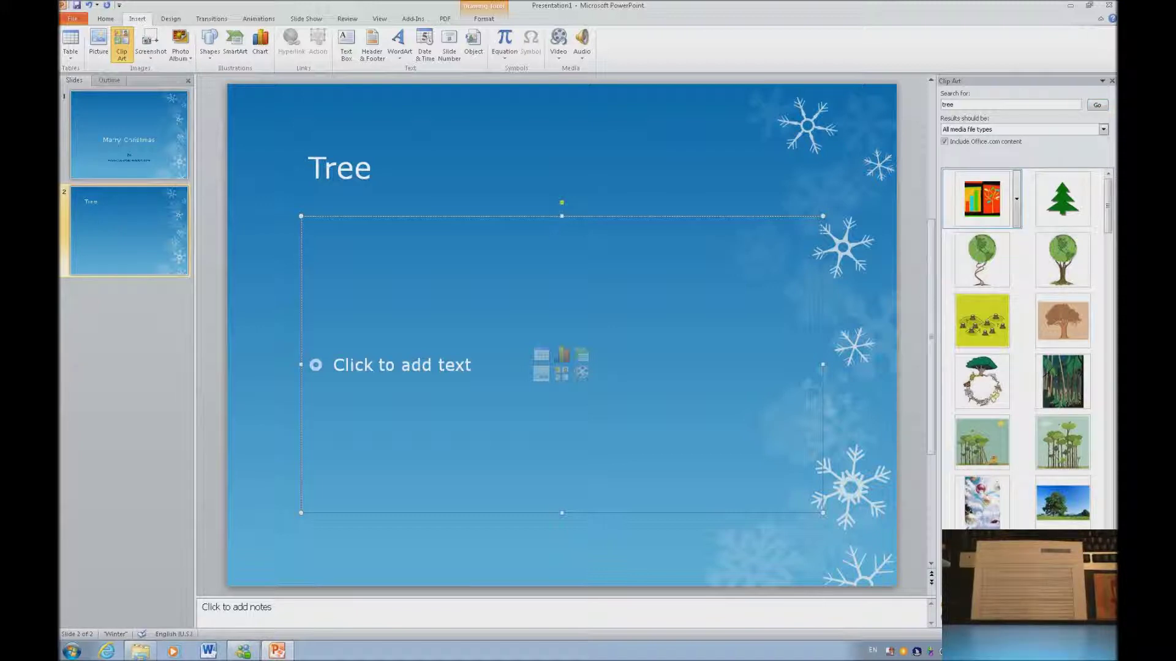
{"action": "key", "text": "Right"}
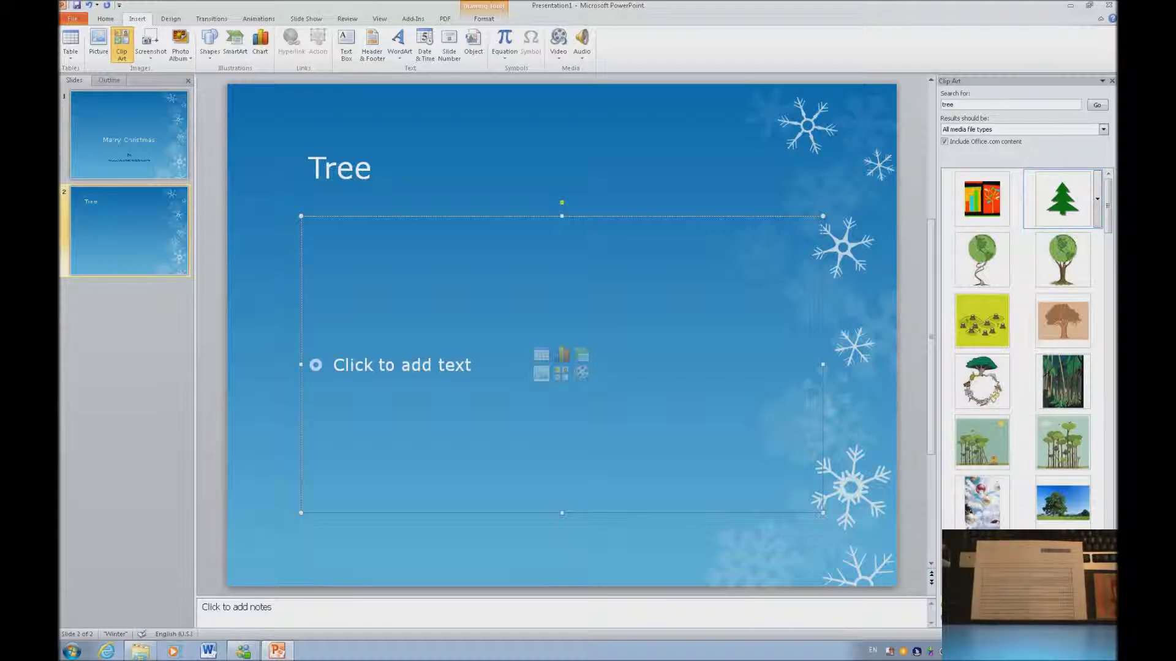
{"action": "key", "text": "shift+F10"}
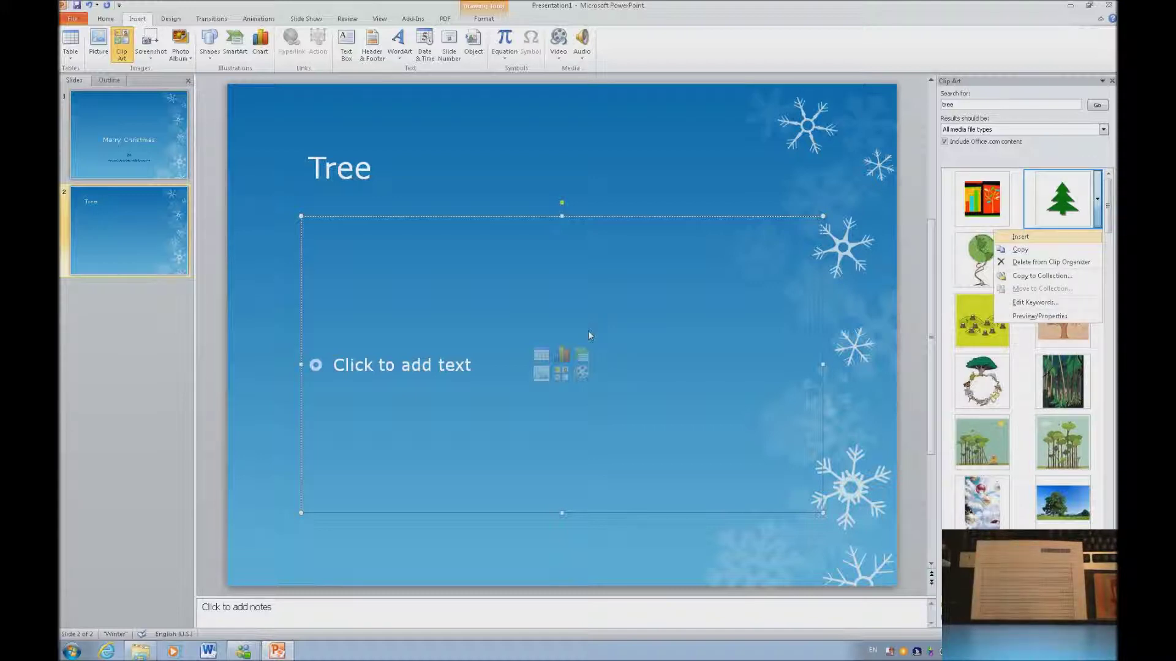
{"action": "key", "text": "Return"}
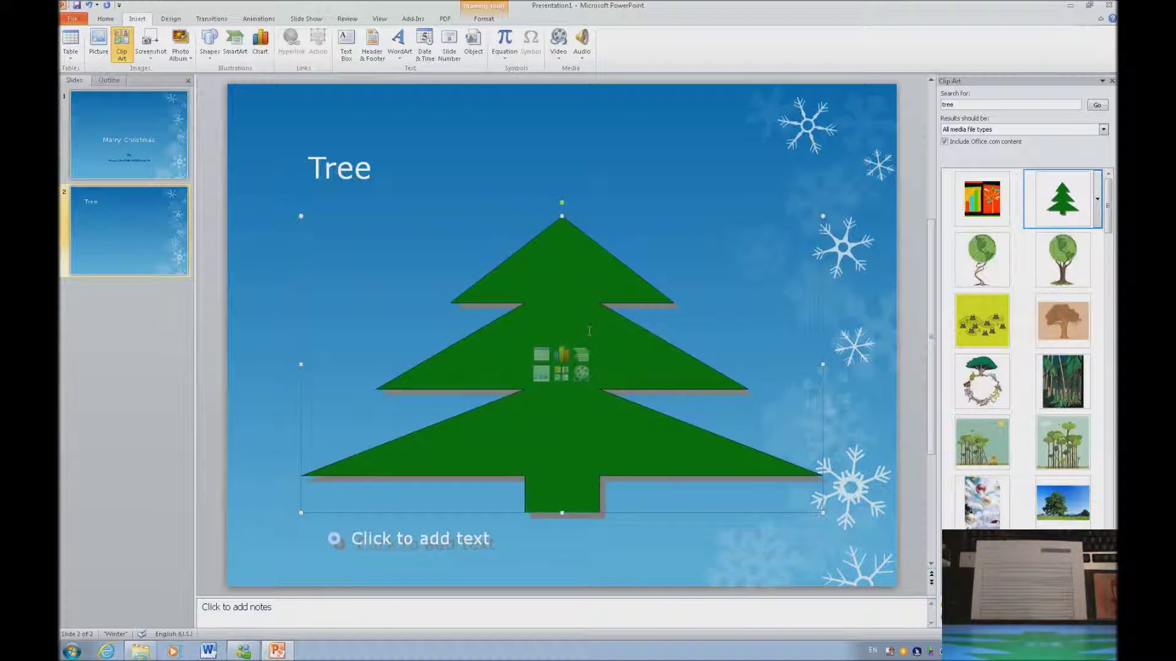
{"action": "key", "text": "Escape"}
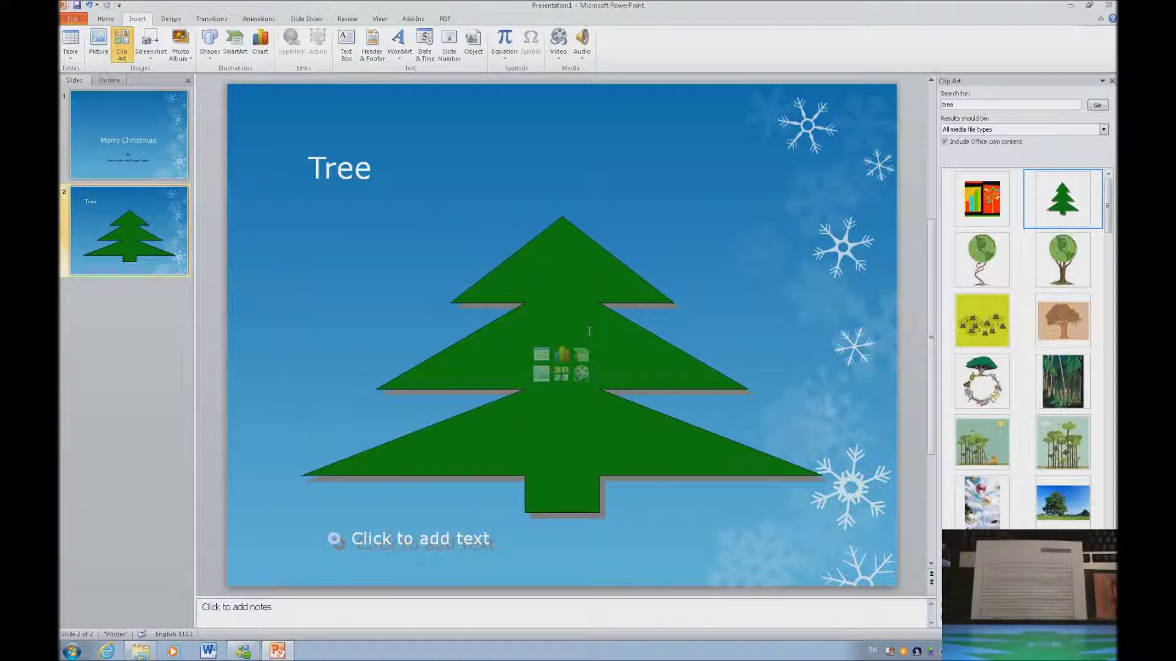
Add a third slide and give it the title "Presents".
{"action": "key", "text": "ctrl+m"}
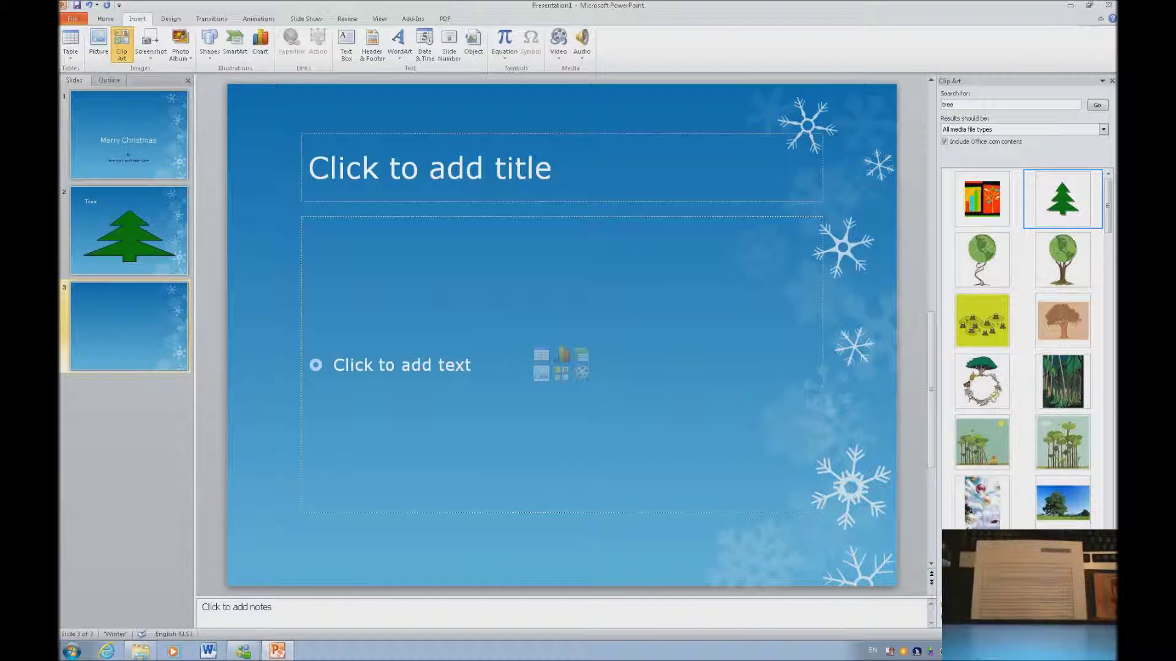
{"action": "key", "text": "Tab"}
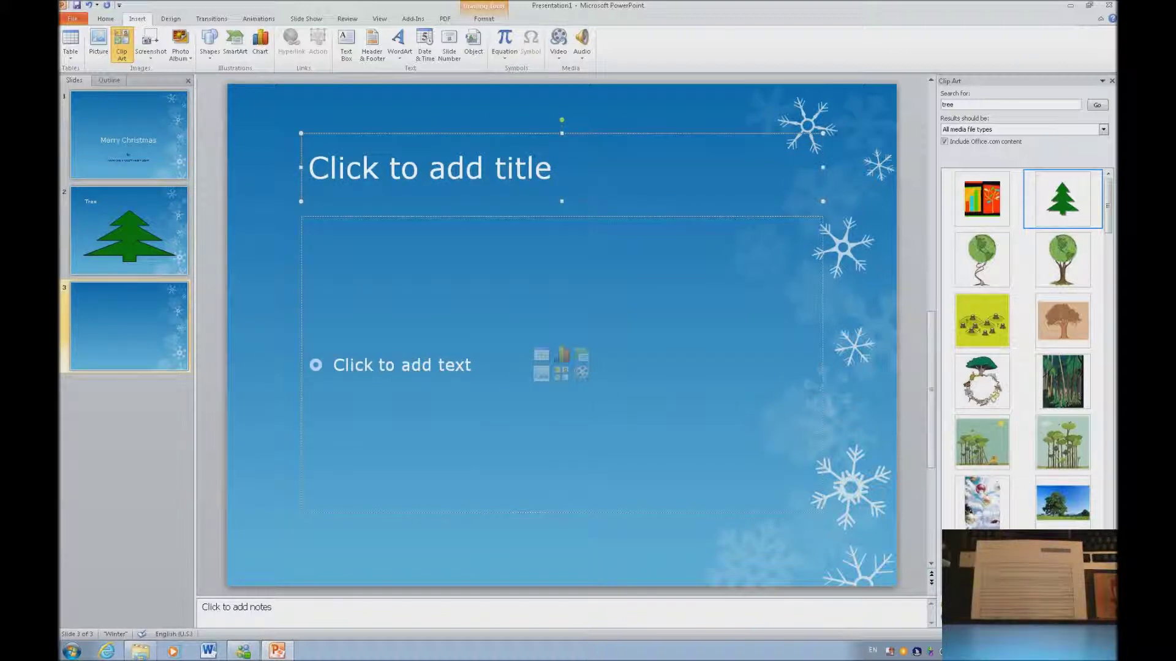
{"action": "type", "text": "Presents"}
{"action": "key", "text": "Escape"}
{"action": "key", "text": "Escape"}
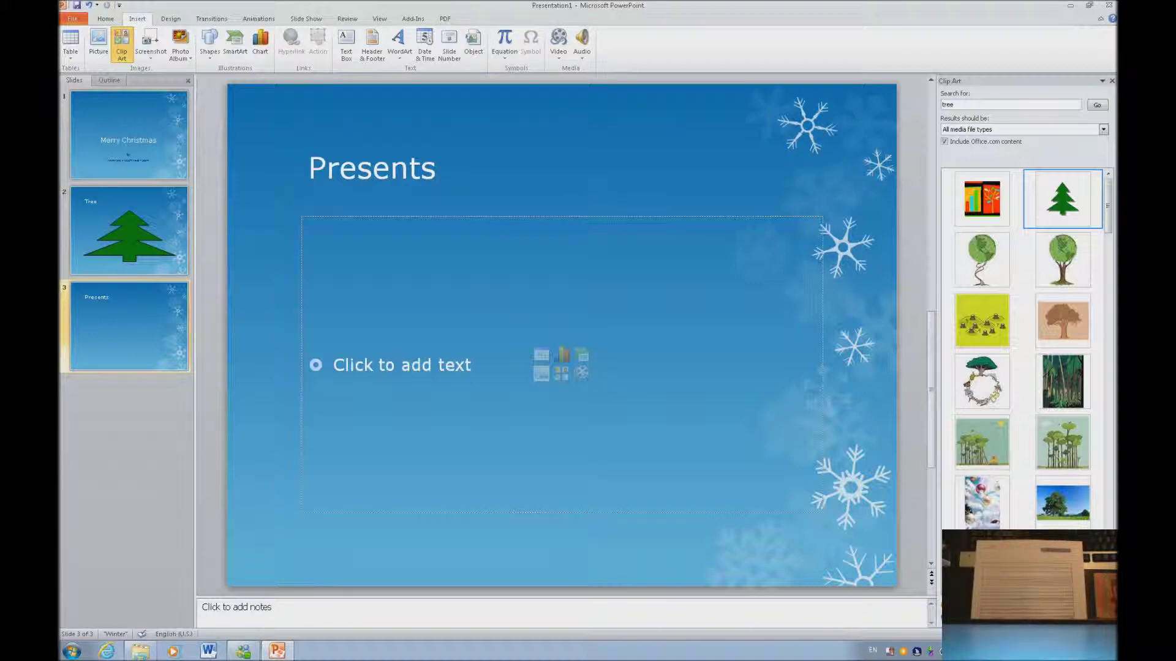
Select the content placeholder on the Presents slide and search the clip art for "presents".
{"action": "key", "text": "Tab"}
{"action": "key", "text": "Tab"}
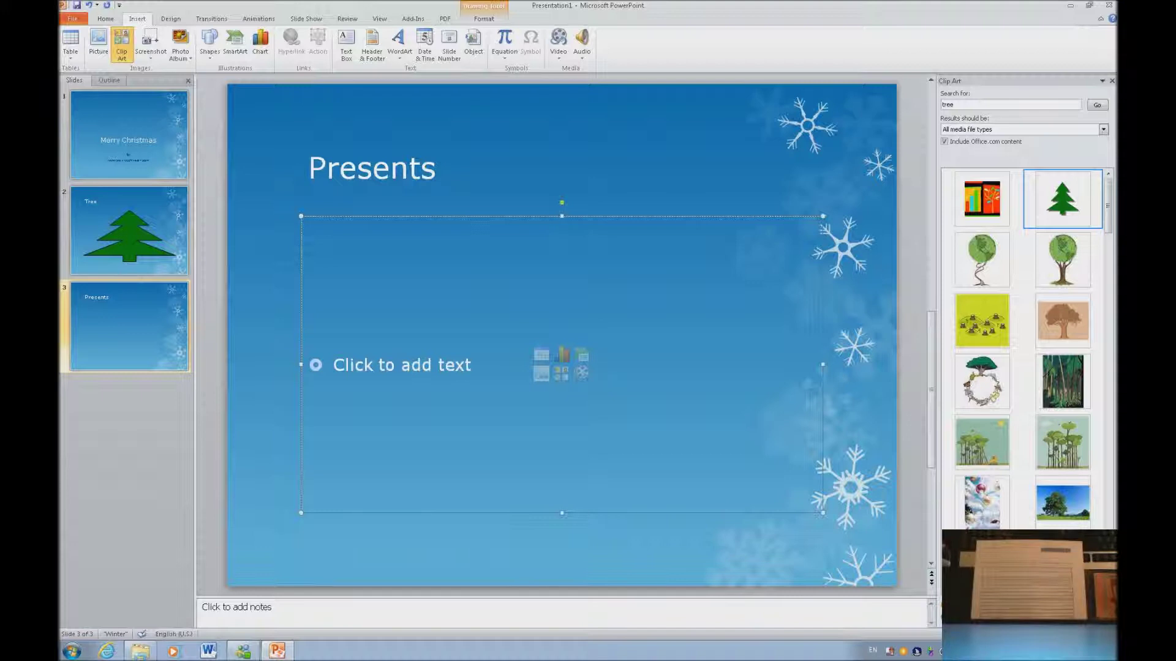
{"action": "key", "text": "F6"}
{"action": "type", "text": "presents"}
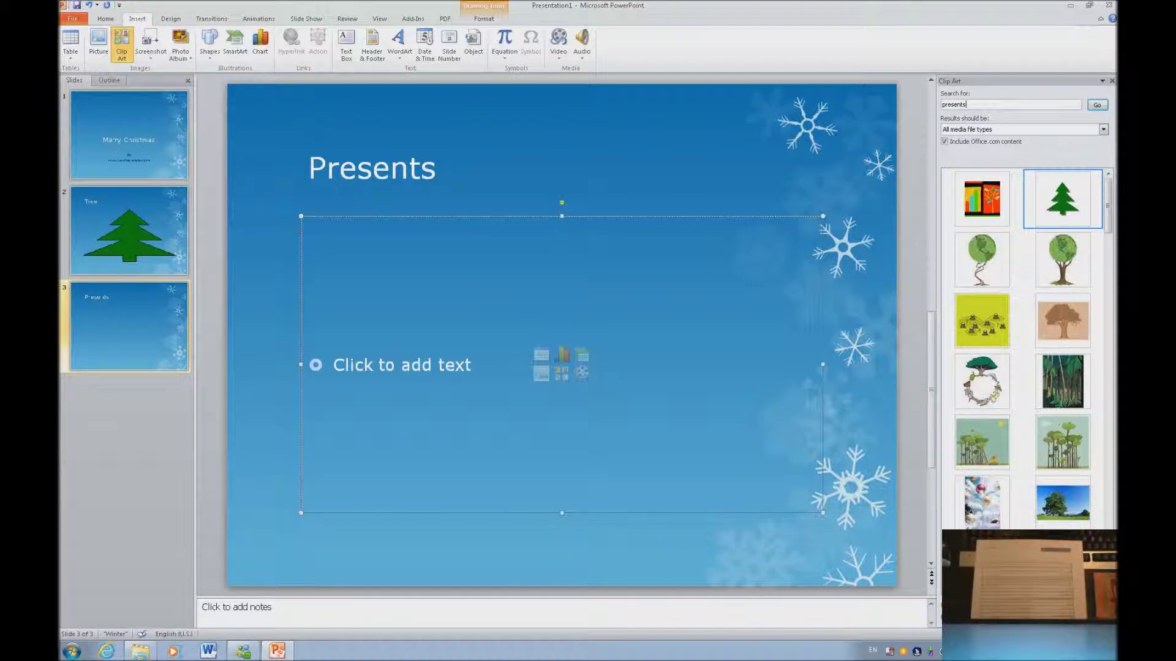
{"action": "key", "text": "Return"}
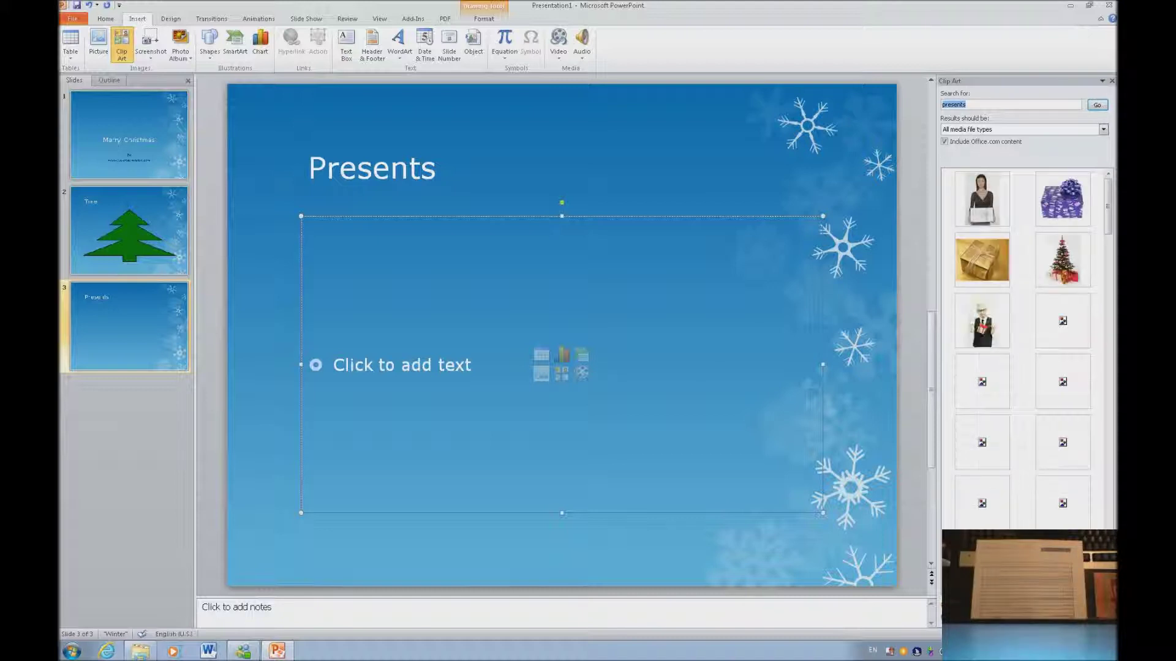
Insert the photo of the decorated Christmas tree with presents into the Presents slide's content placeholder.
{"action": "key", "text": "Tab"}
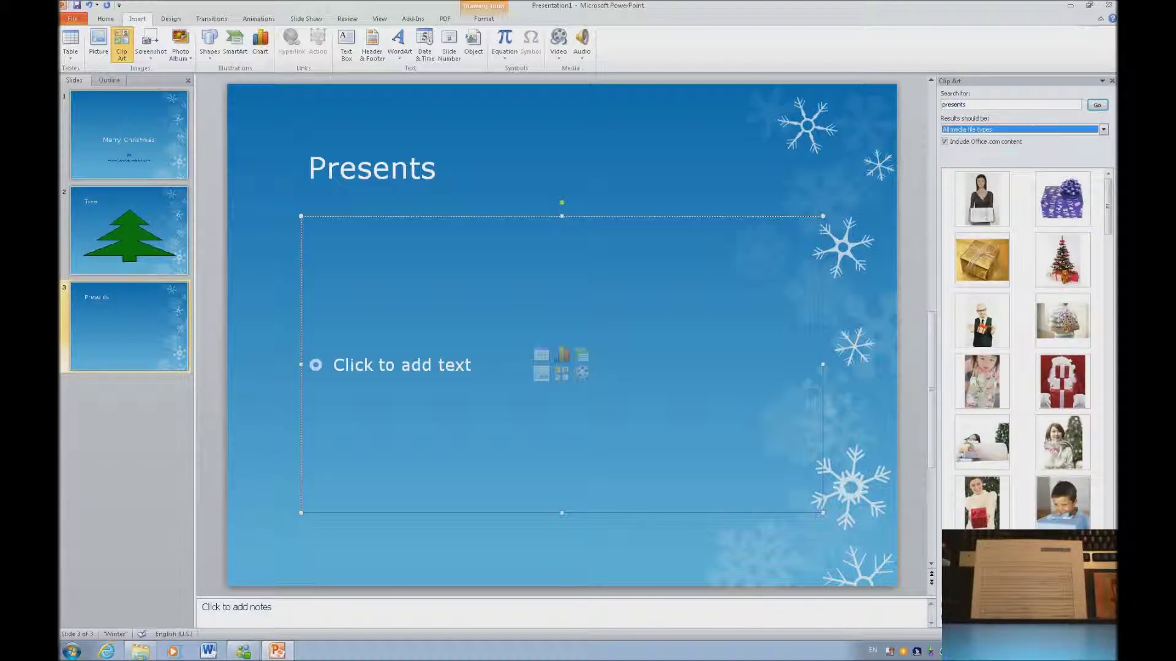
{"action": "key", "text": "Tab"}
{"action": "key", "text": "Tab"}
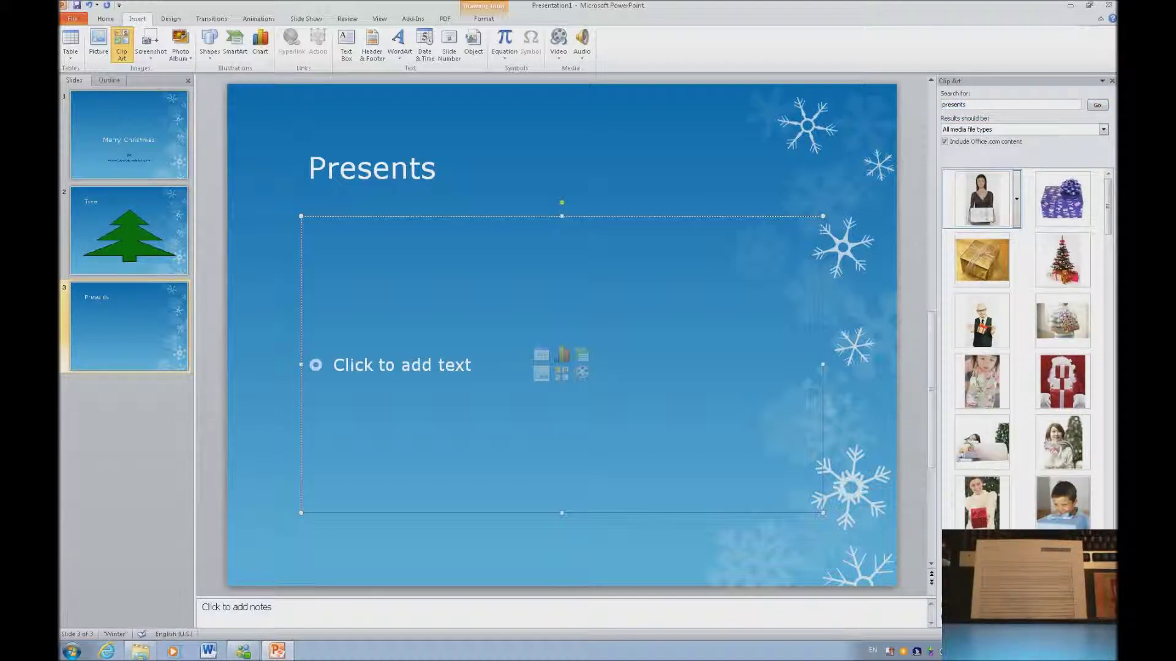
{"action": "key", "text": "Down"}
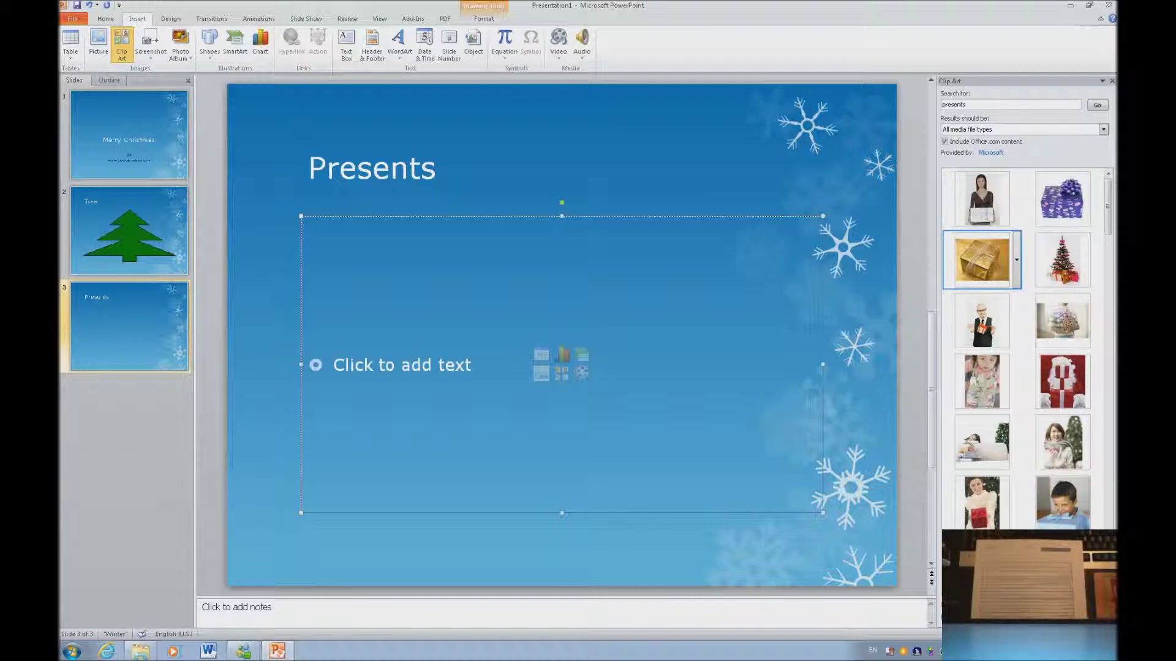
{"action": "key", "text": "Right"}
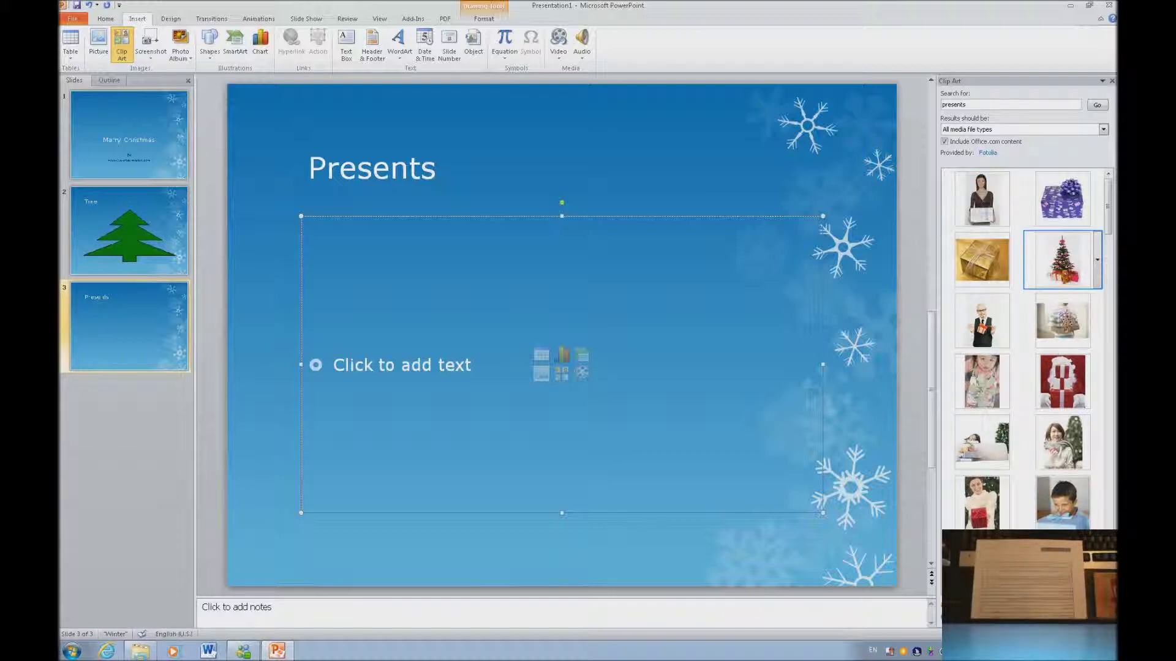
{"action": "key", "text": "shift+F10"}
{"action": "key", "text": "Return"}
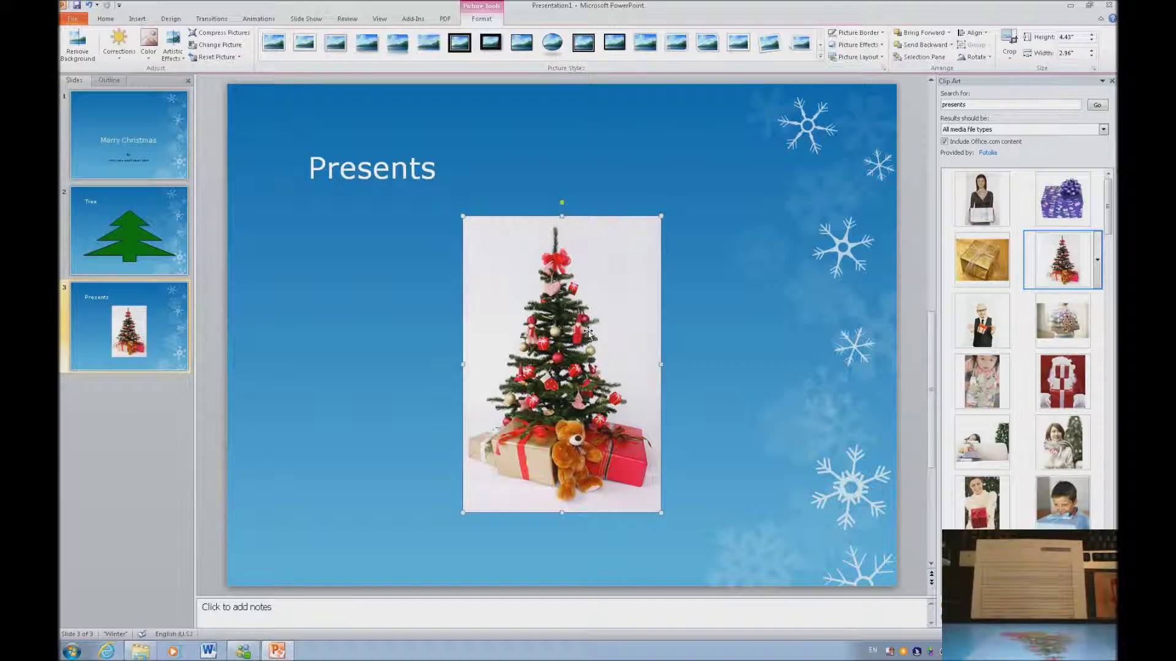
Scale the Christmas tree picture on the Presents slide to 75% with its aspect ratio locked.
{"action": "key", "text": "shift+F10"}
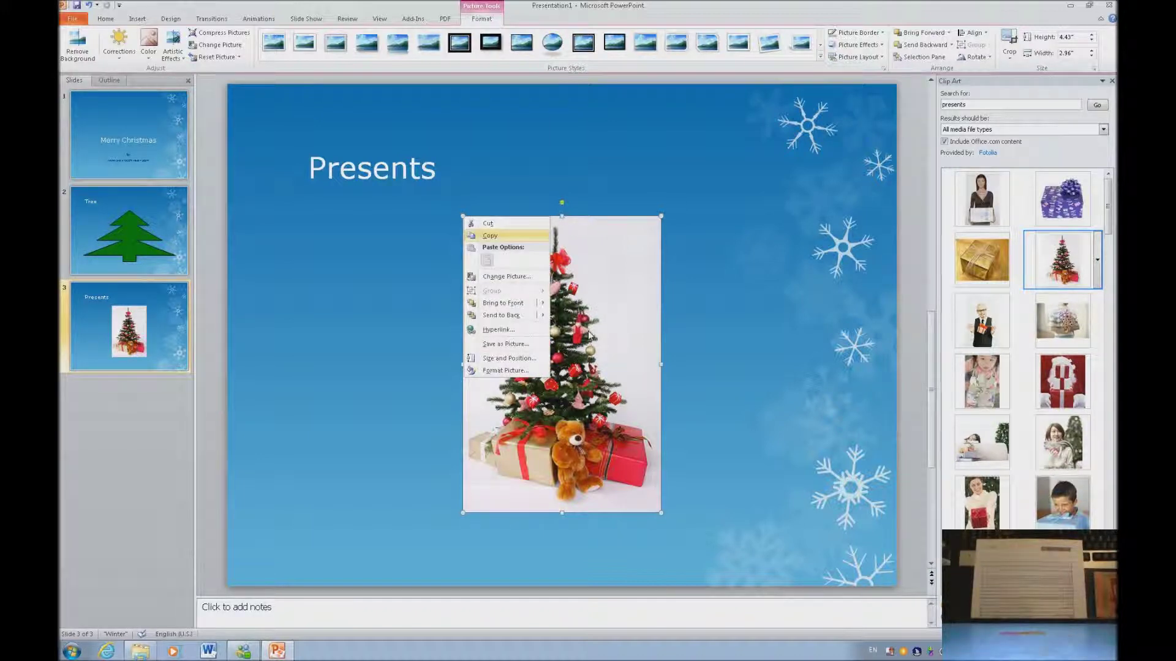
{"action": "key", "text": "z"}
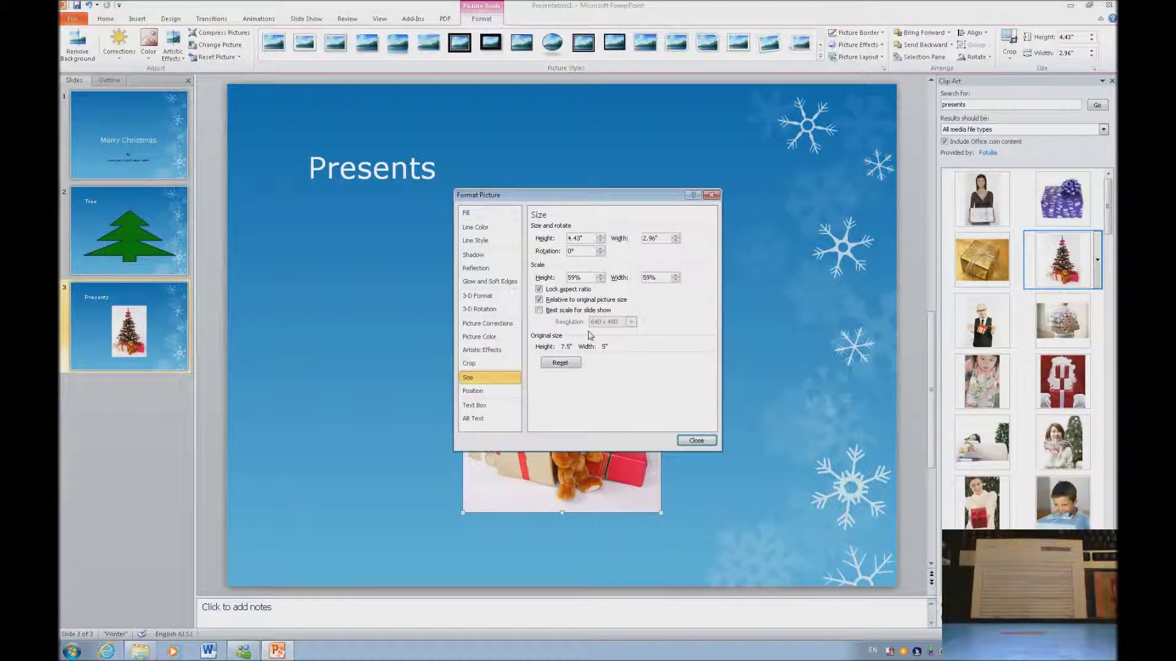
{"action": "key", "text": "alt+h"}
{"action": "key", "text": "Right"}
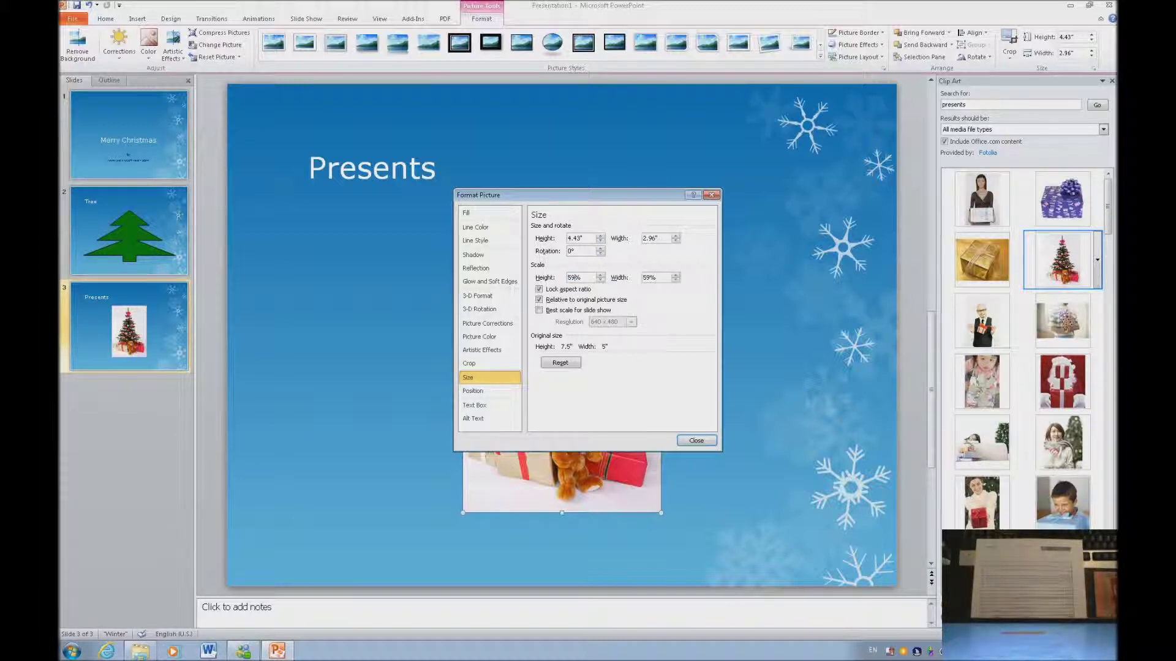
{"action": "key", "text": "BackSpace"}
{"action": "key", "text": "BackSpace"}
{"action": "type", "text": "75"}
{"action": "key", "text": "Tab"}
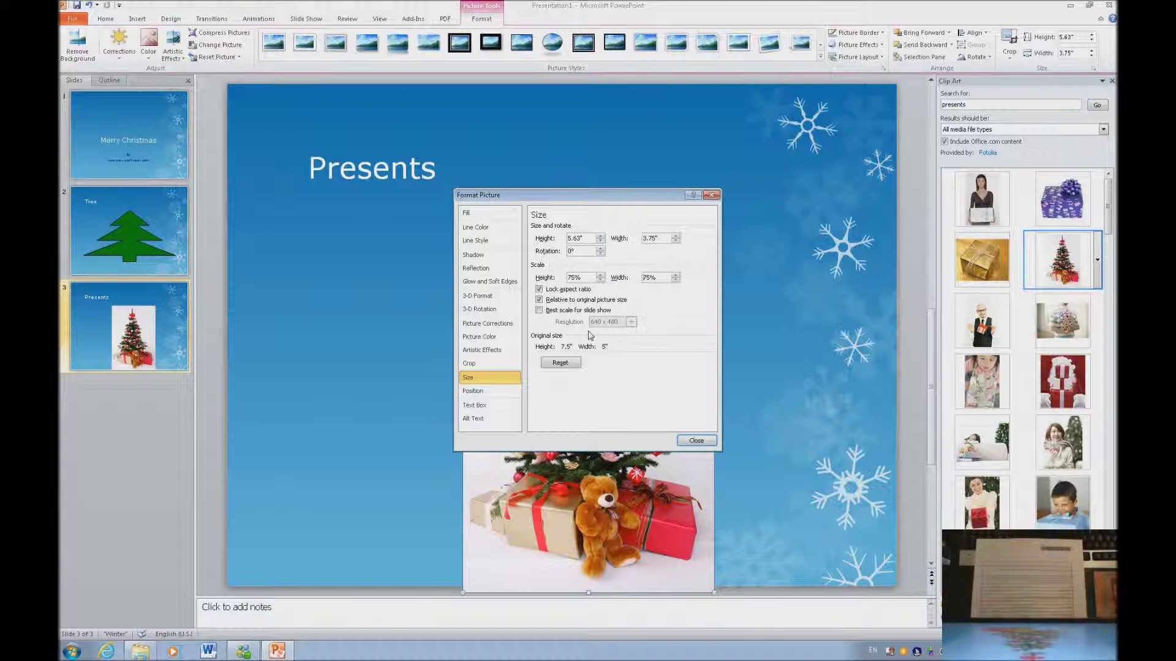
{"action": "key", "text": "Escape"}
Move the enlarged tree picture up until it fits fully within the Presents slide, and deselect it.
{"action": "key", "text": "Up"}
{"action": "key", "text": "Up"}
{"action": "key", "text": "Up"}
{"action": "key", "text": "Up"}
{"action": "key", "text": "Up"}
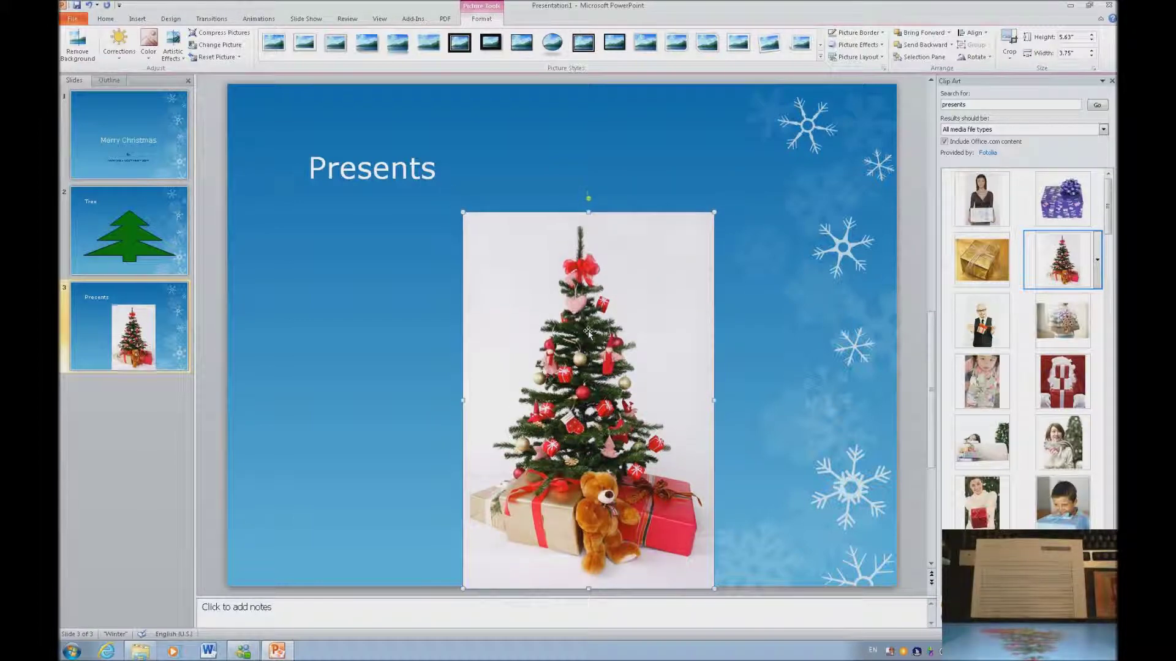
{"action": "key", "text": "Up"}
{"action": "key", "text": "Up"}
{"action": "key", "text": "Up"}
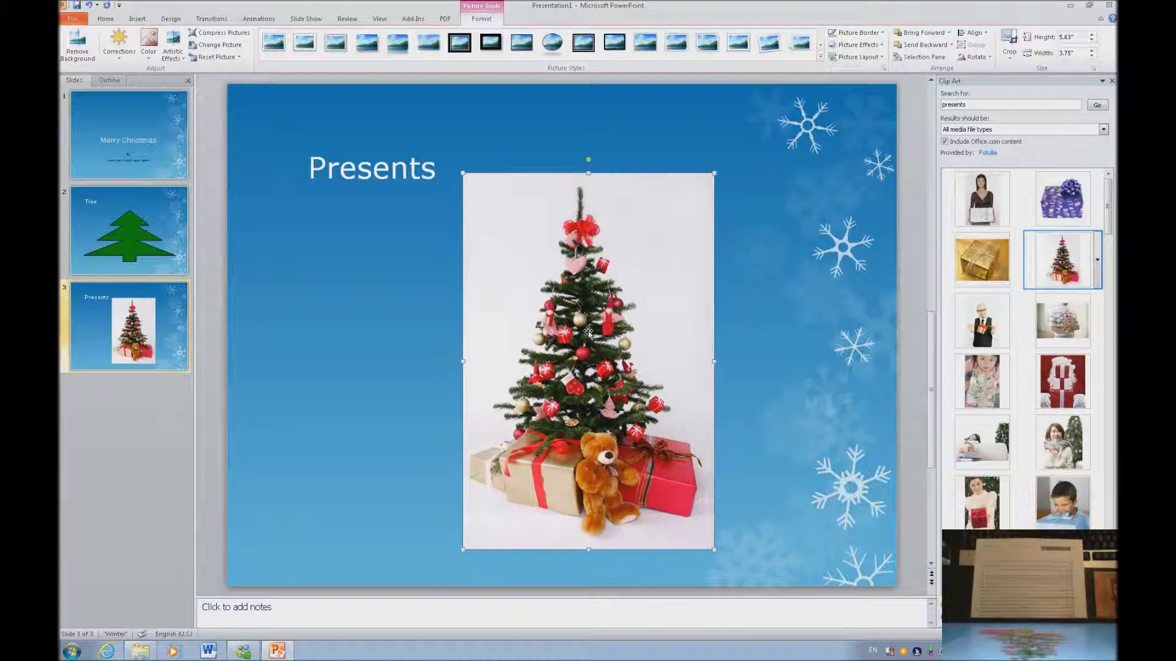
{"action": "key", "text": "Escape"}
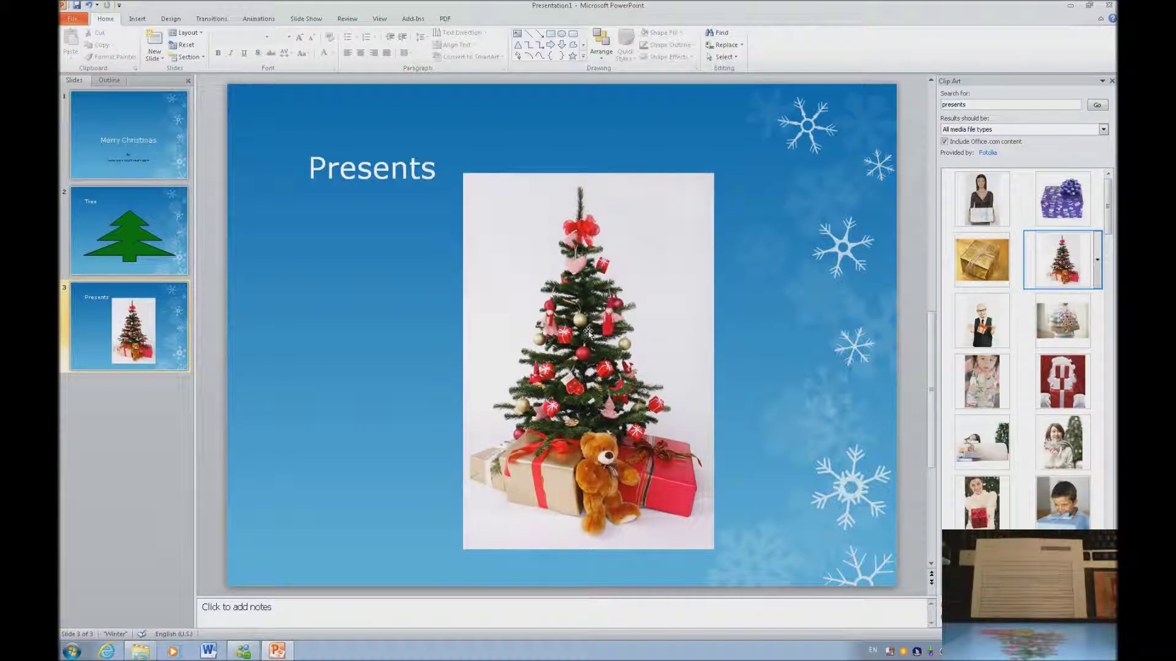
Add a fourth slide and change its layout to Blank.
{"action": "key", "text": "ctrl+m"}
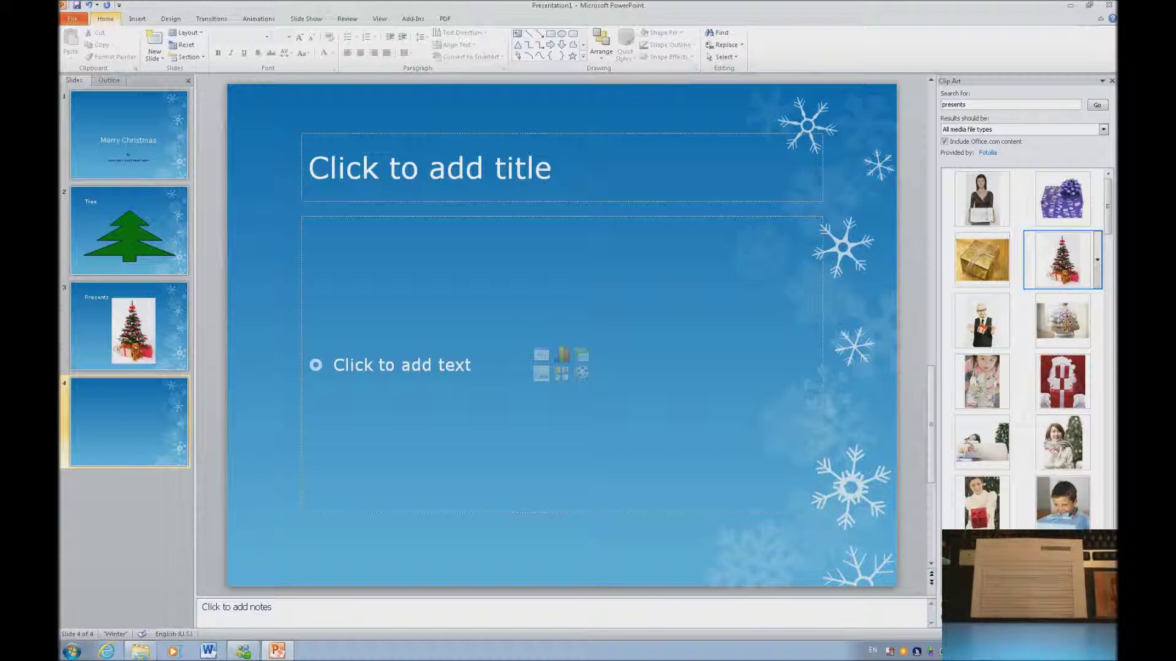
{"action": "key", "text": "l"}
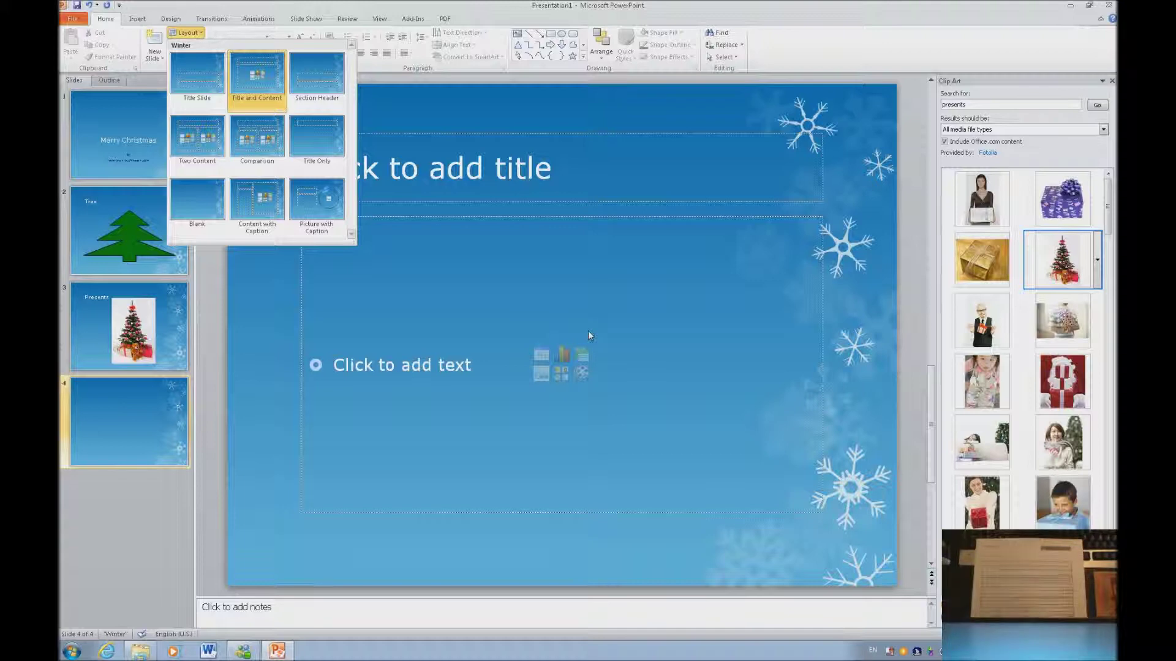
{"action": "key", "text": "Down"}
{"action": "key", "text": "Down"}
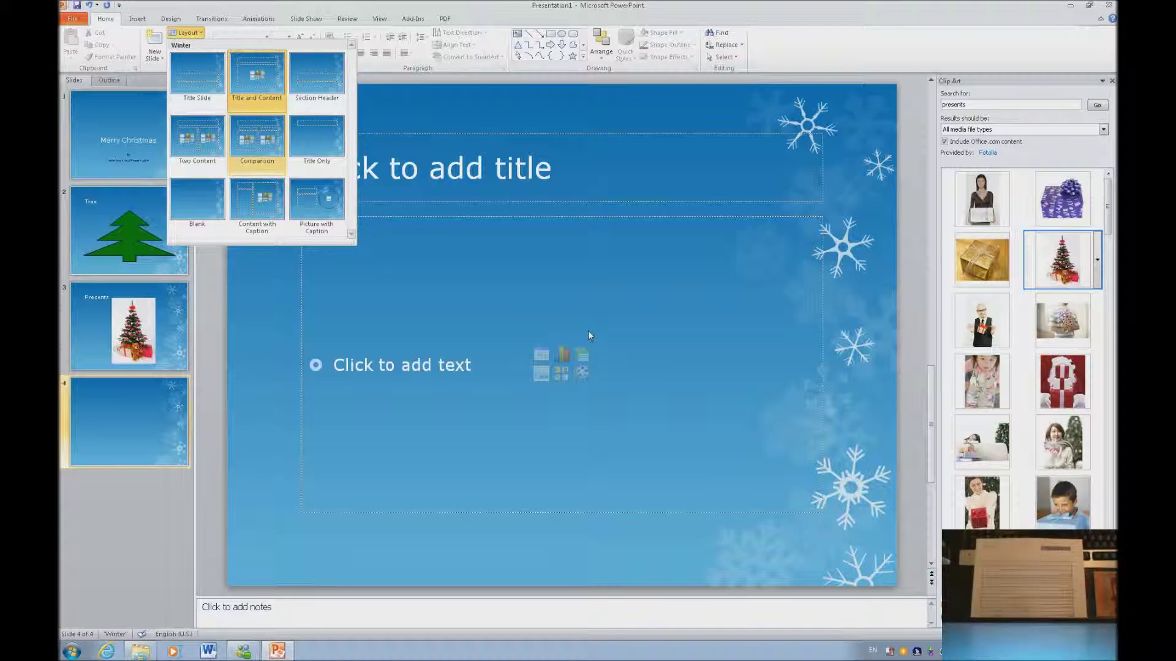
{"action": "key", "text": "Left"}
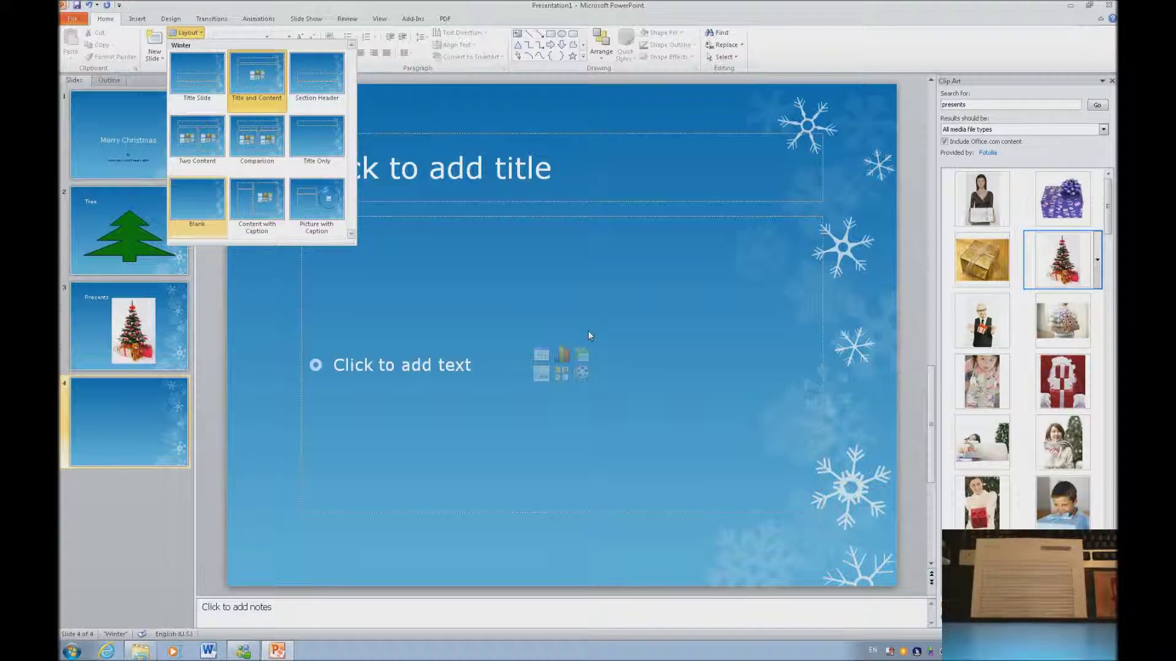
{"action": "key", "text": "Return"}
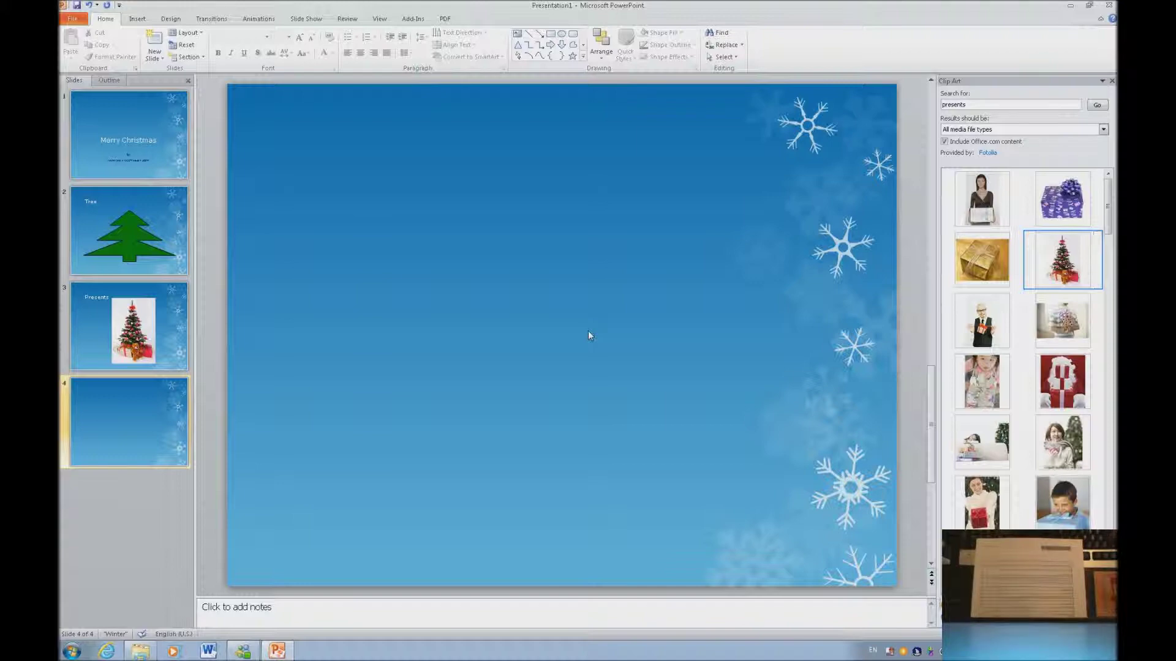
Search the clip art for "dog".
{"action": "key", "text": "Tab"}
{"action": "type", "text": "dog"}
{"action": "key", "text": "Return"}
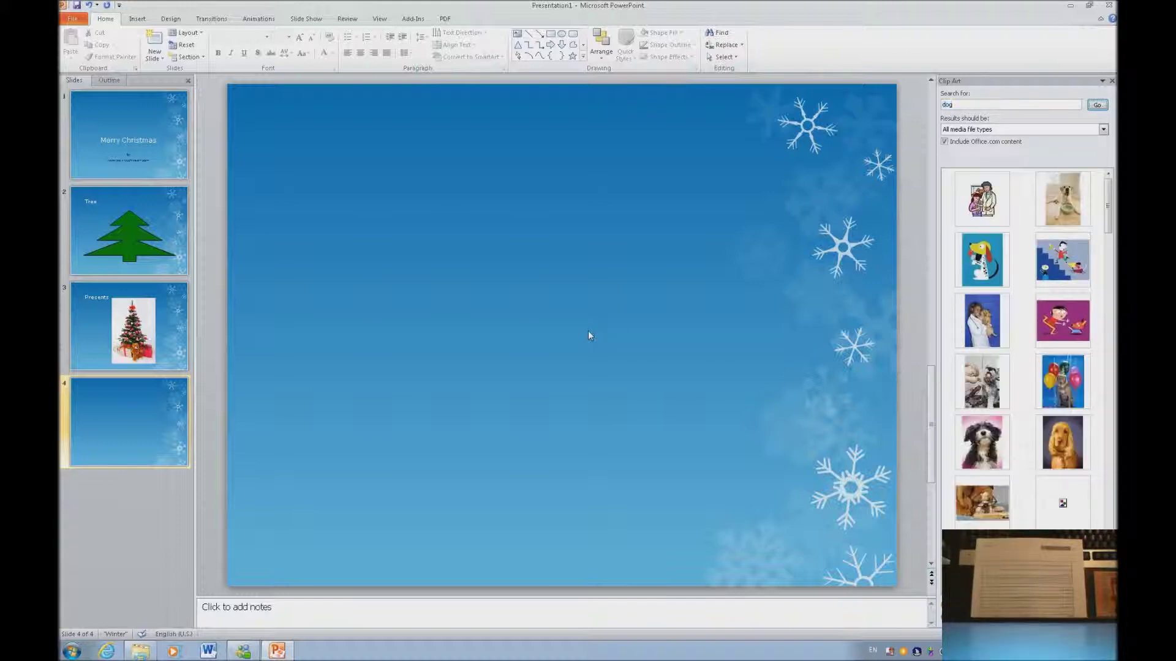
Insert the photo of the dog lying behind a green bowl on the blank fourth slide.
{"action": "key", "text": "Tab"}
{"action": "key", "text": "Tab"}
{"action": "key", "text": "Tab"}
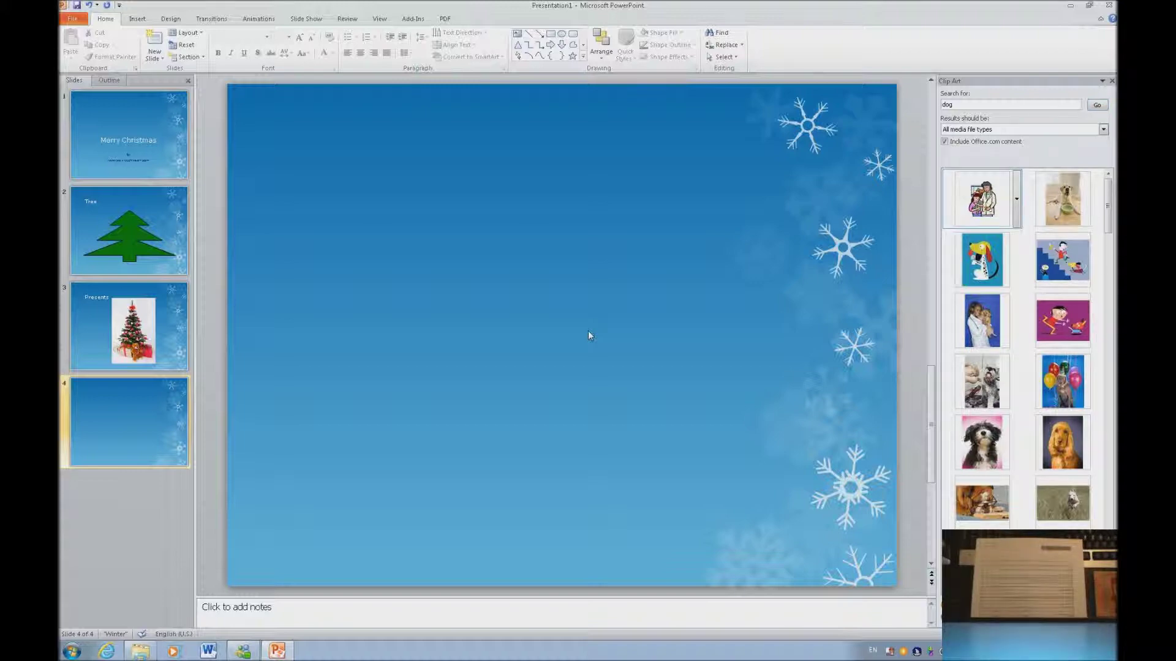
{"action": "key", "text": "Right"}
{"action": "key", "text": "shift+F10"}
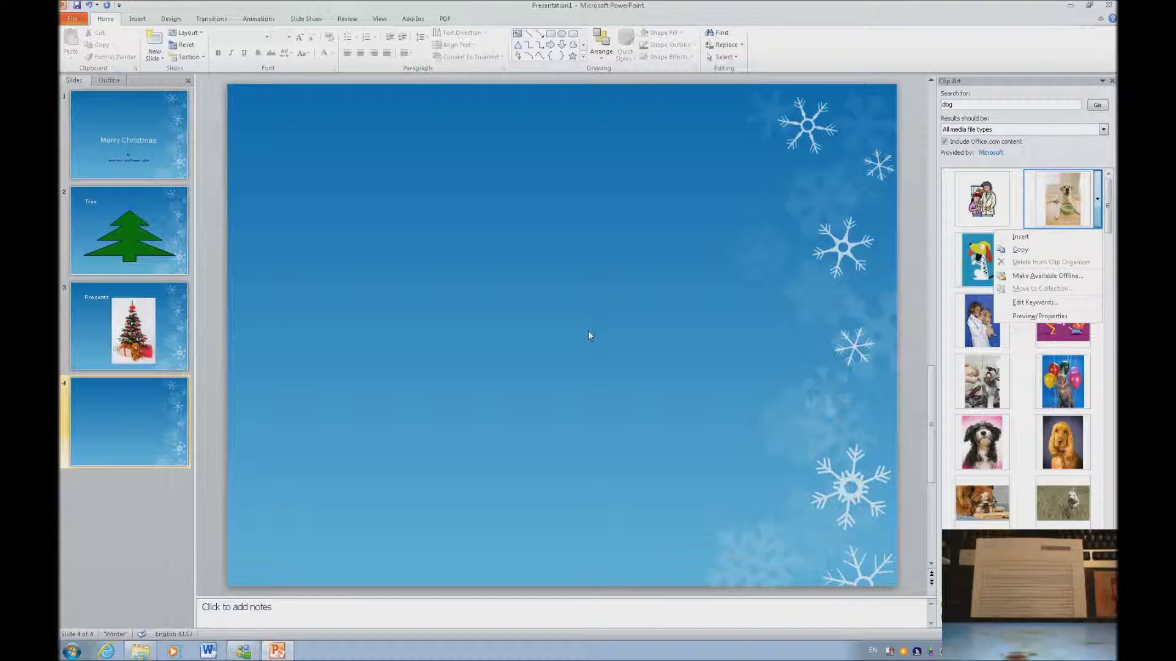
{"action": "key", "text": "Return"}
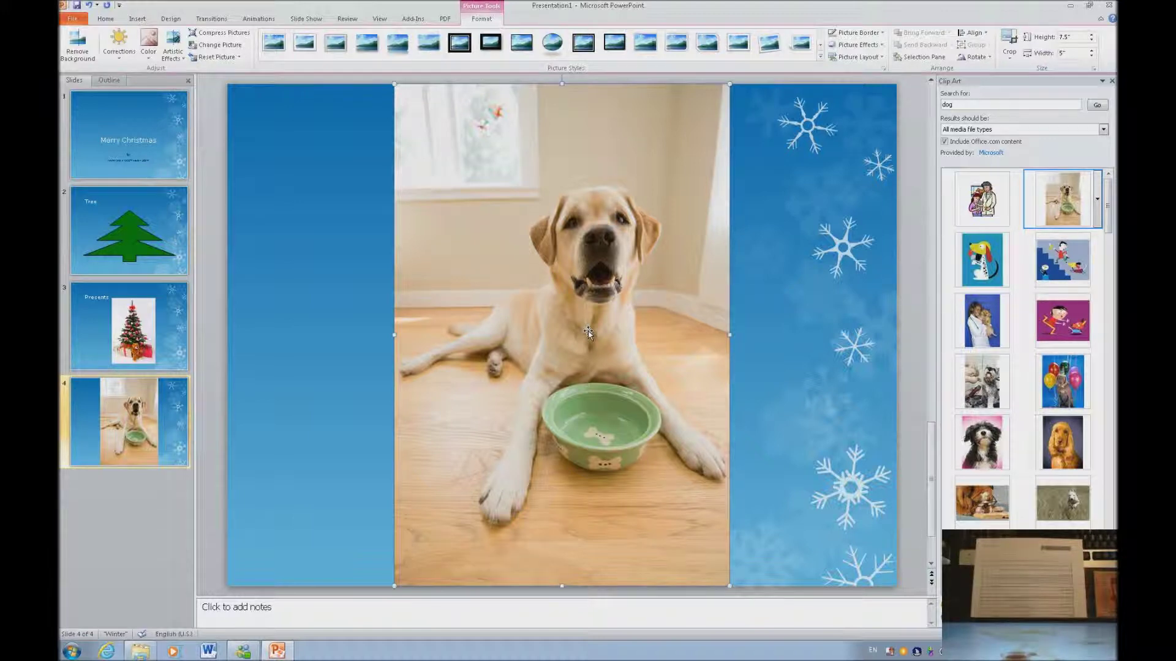
Scale the dog picture on the fourth slide to 35% with its aspect ratio locked.
{"action": "key", "text": "shift+F10"}
{"action": "key", "text": "Down"}
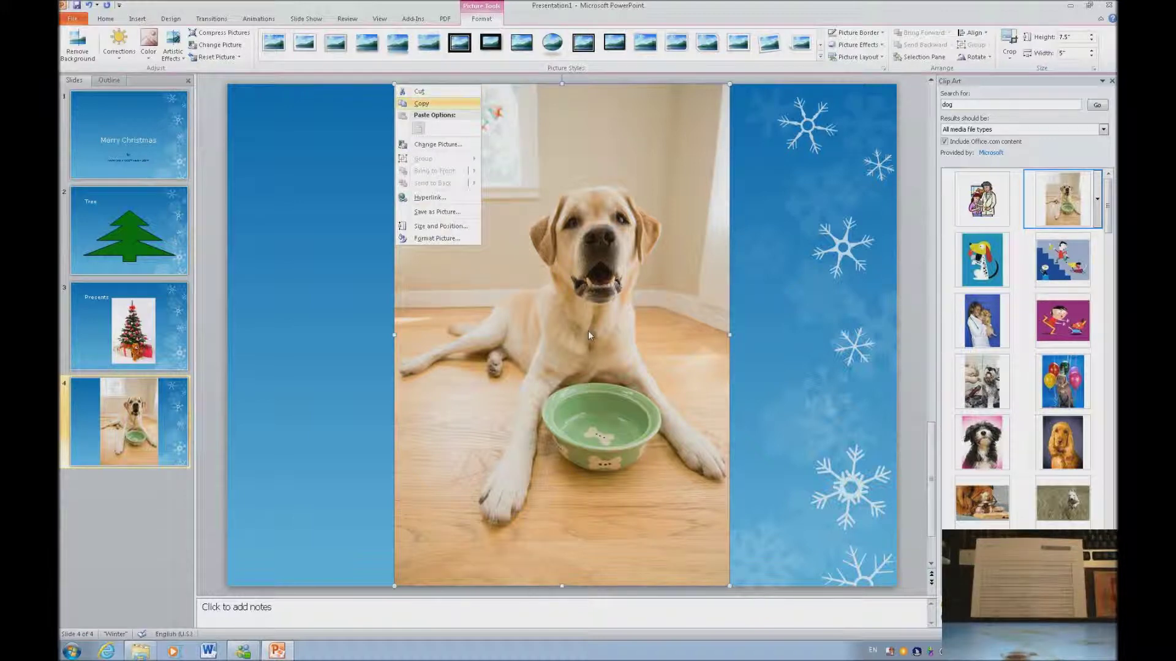
{"action": "key", "text": "z"}
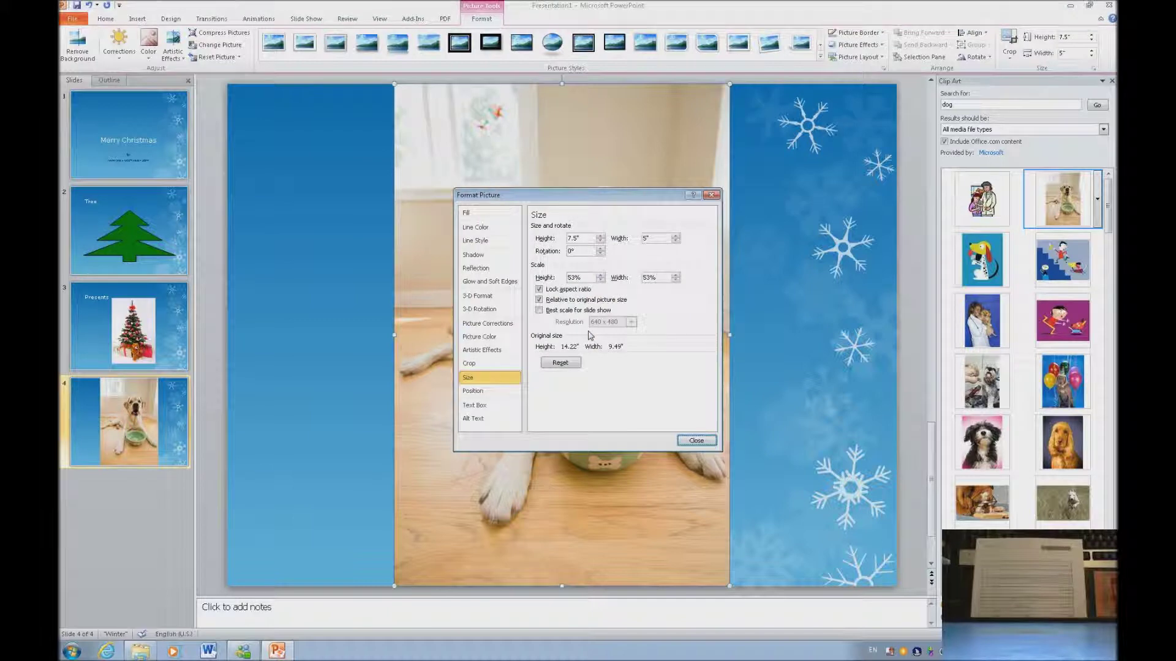
{"action": "key", "text": "alt+h"}
{"action": "type", "text": "35"}
{"action": "key", "text": "Tab"}
{"action": "key", "text": "Return"}
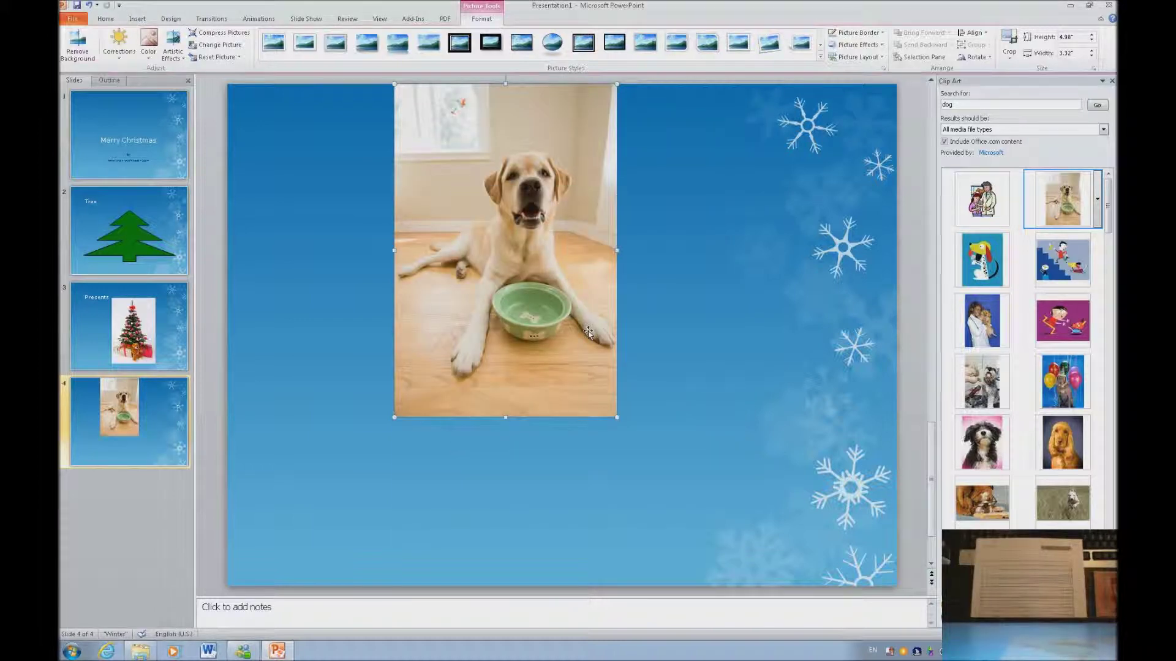
Move the dog picture down and to the right to roughly the middle of the slide, and deselect it.
{"action": "key", "text": "Down"}
{"action": "key", "text": "Down"}
{"action": "key", "text": "Down"}
{"action": "key", "text": "Down"}
{"action": "key", "text": "Down"}
{"action": "key", "text": "Down"}
{"action": "key", "text": "Down"}
{"action": "key", "text": "Down"}
{"action": "key", "text": "Down"}
{"action": "key", "text": "Down"}
{"action": "key", "text": "Down"}
{"action": "key", "text": "Down"}
{"action": "key", "text": "Down"}
{"action": "key", "text": "Down"}
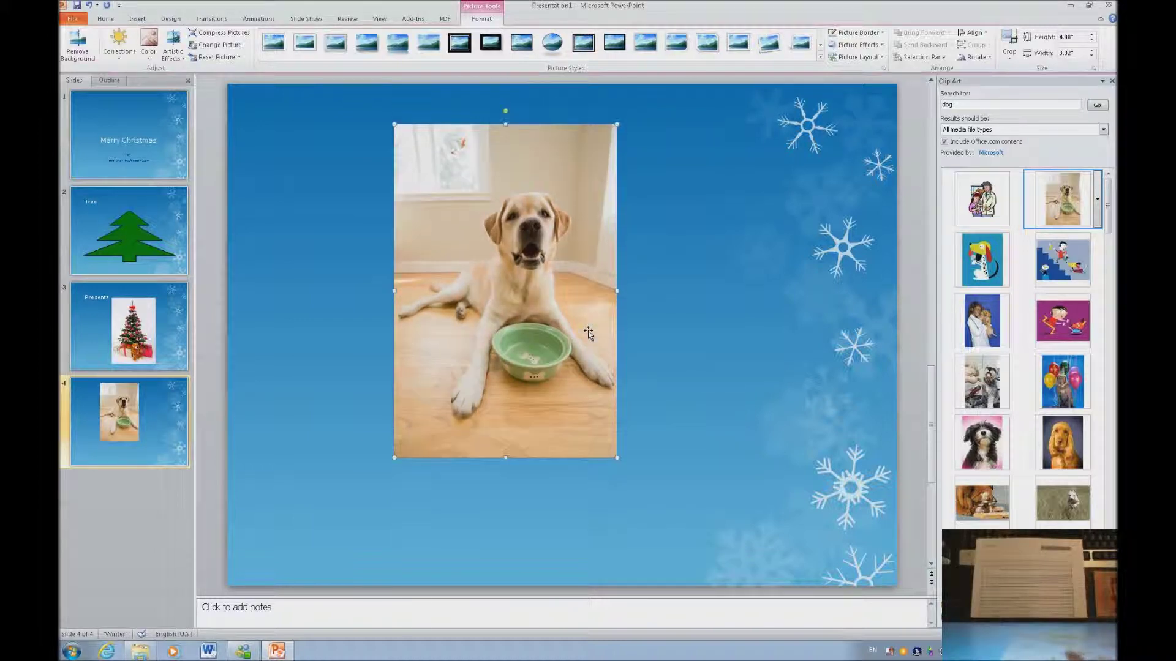
{"action": "key", "text": "Right"}
{"action": "key", "text": "Right"}
{"action": "key", "text": "Right"}
{"action": "key", "text": "Right"}
{"action": "key", "text": "Right"}
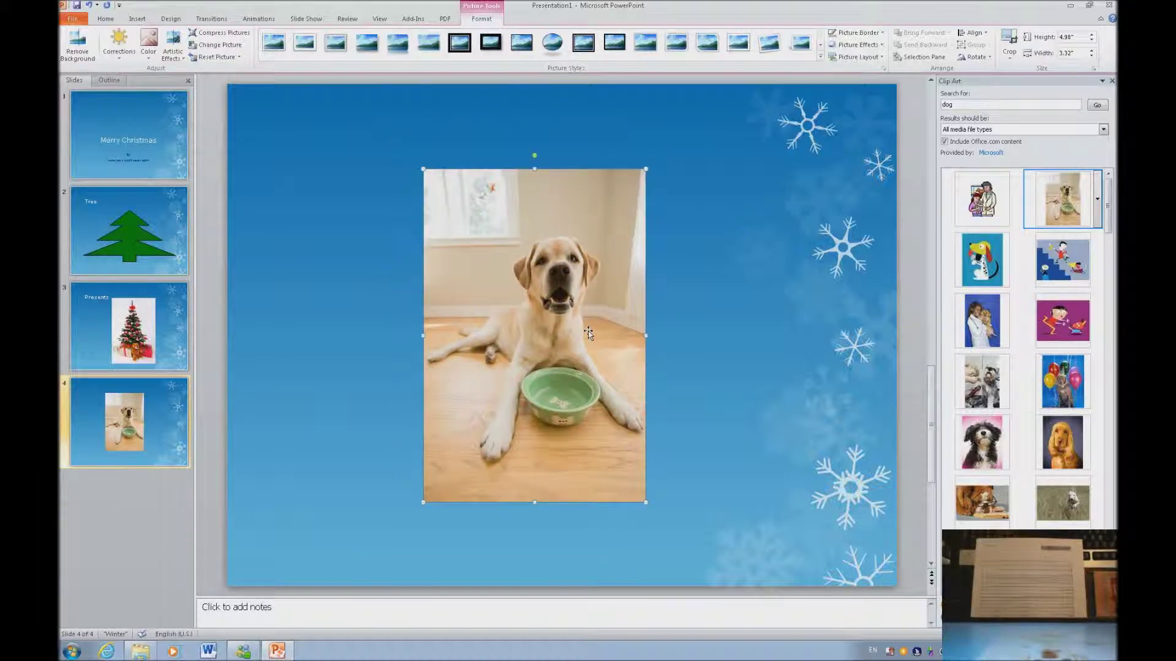
{"action": "key", "text": "Escape"}
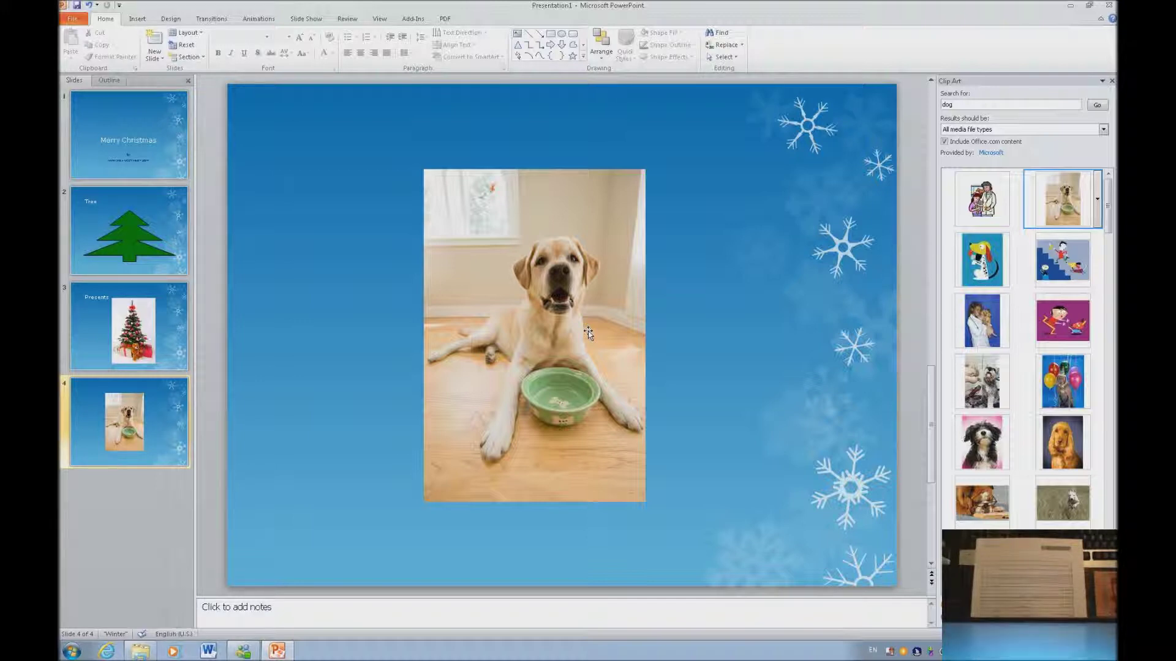
Add a fifth slide with the Two Content layout and select its title placeholder.
{"action": "key", "text": "ctrl+m"}
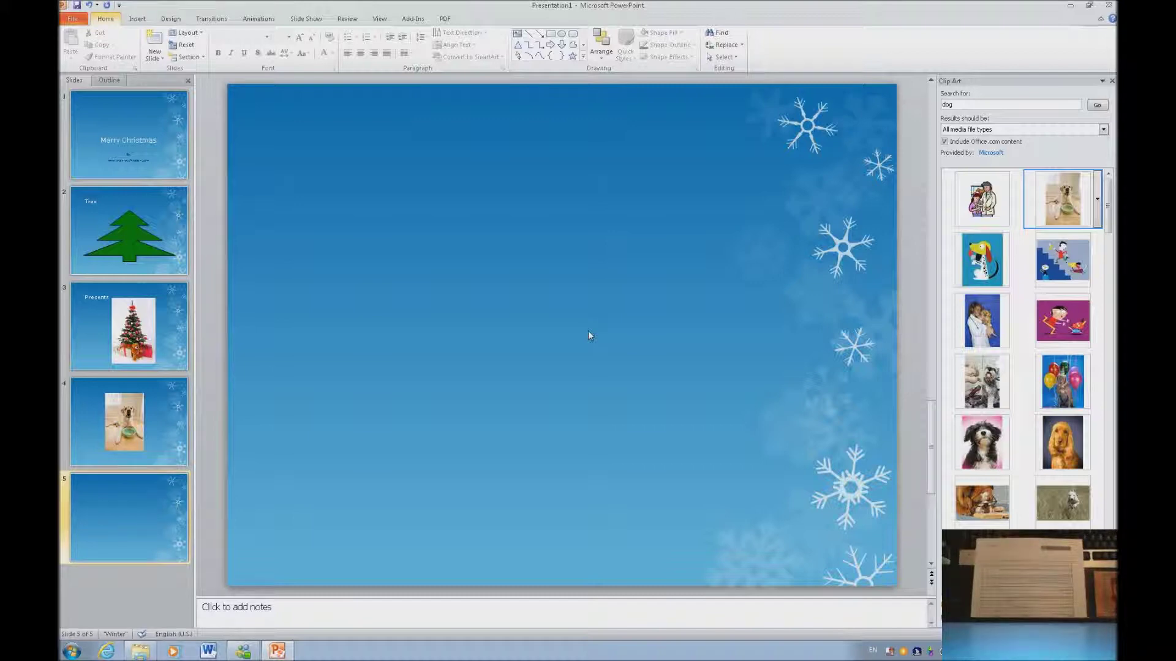
{"action": "key", "text": "alt+h"}
{"action": "key", "text": "l"}
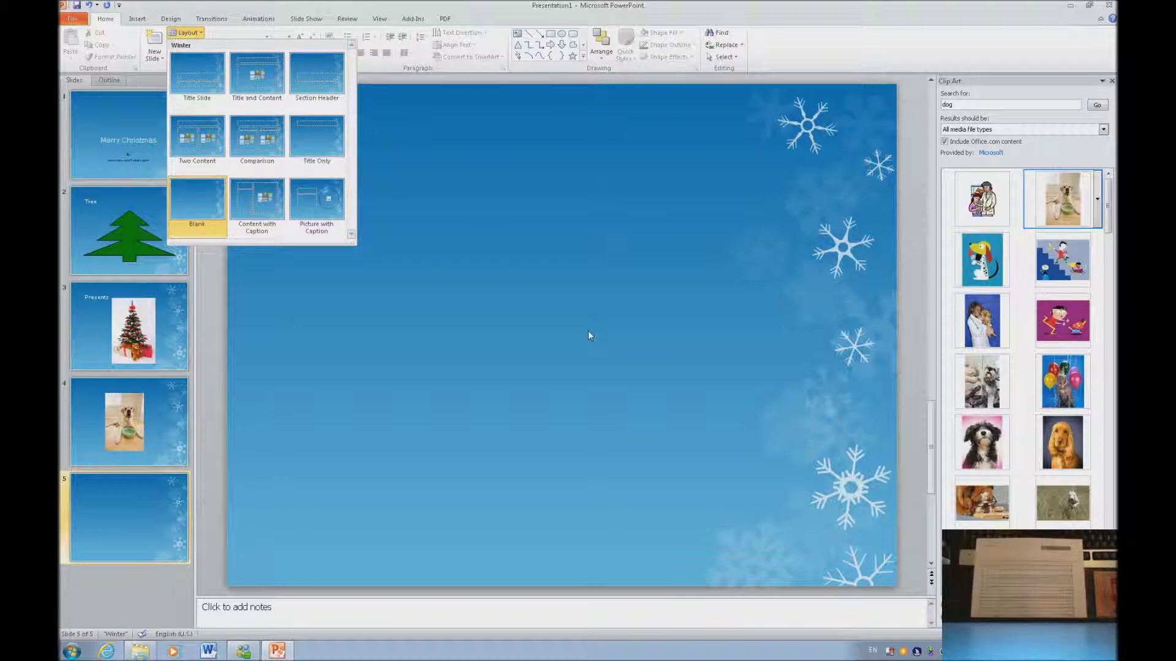
{"action": "key", "text": "Up"}
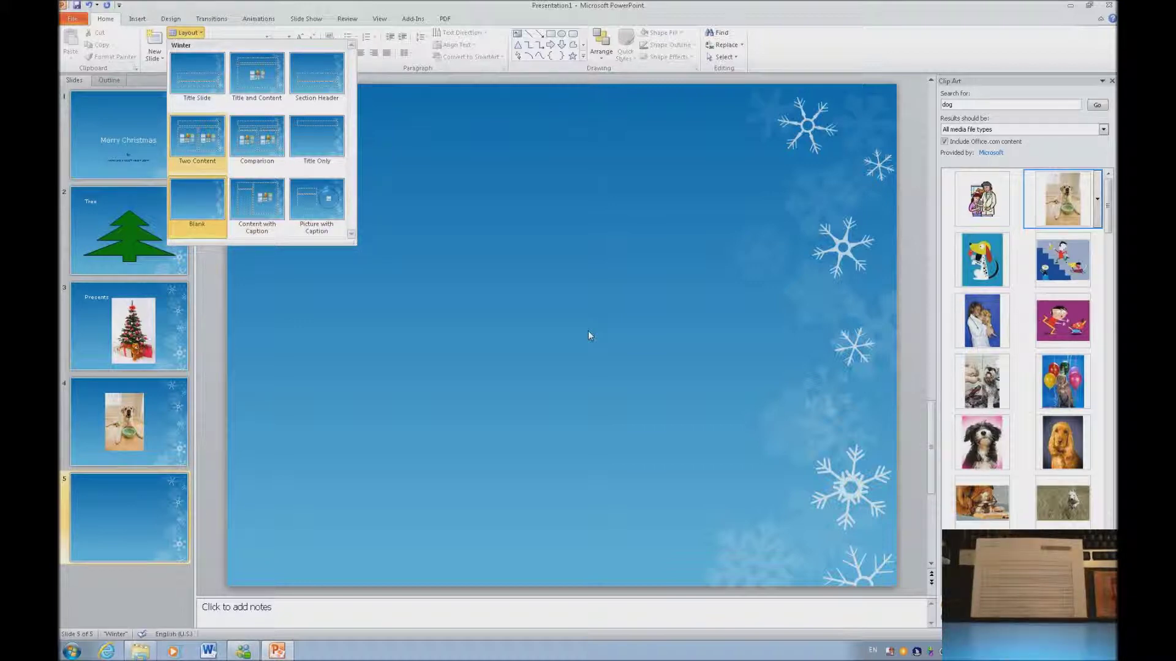
{"action": "key", "text": "Return"}
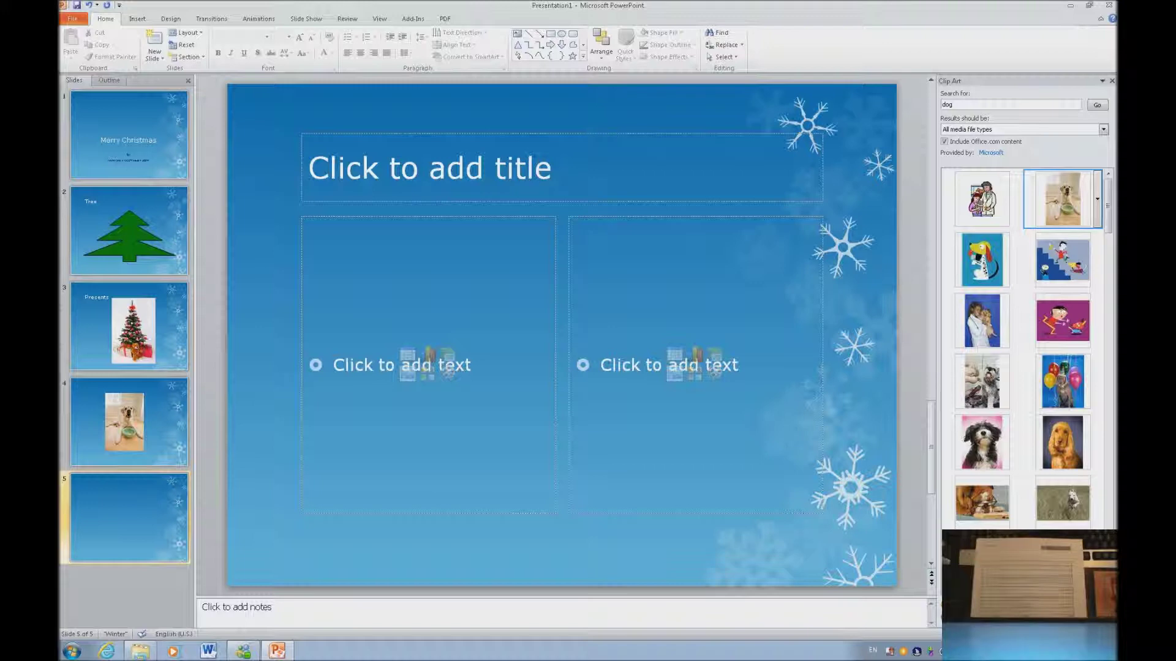
{"action": "key", "text": "Tab"}
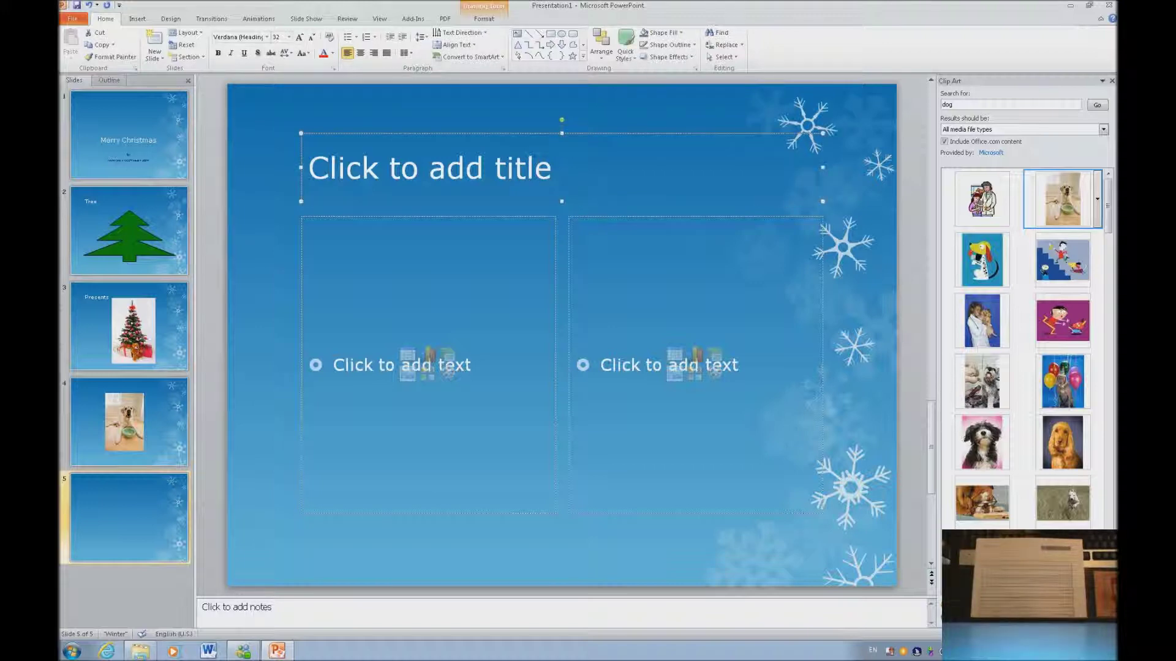
Enter "Why I love Christmas" as the title of the fifth slide.
{"action": "type", "text": "Why I"}
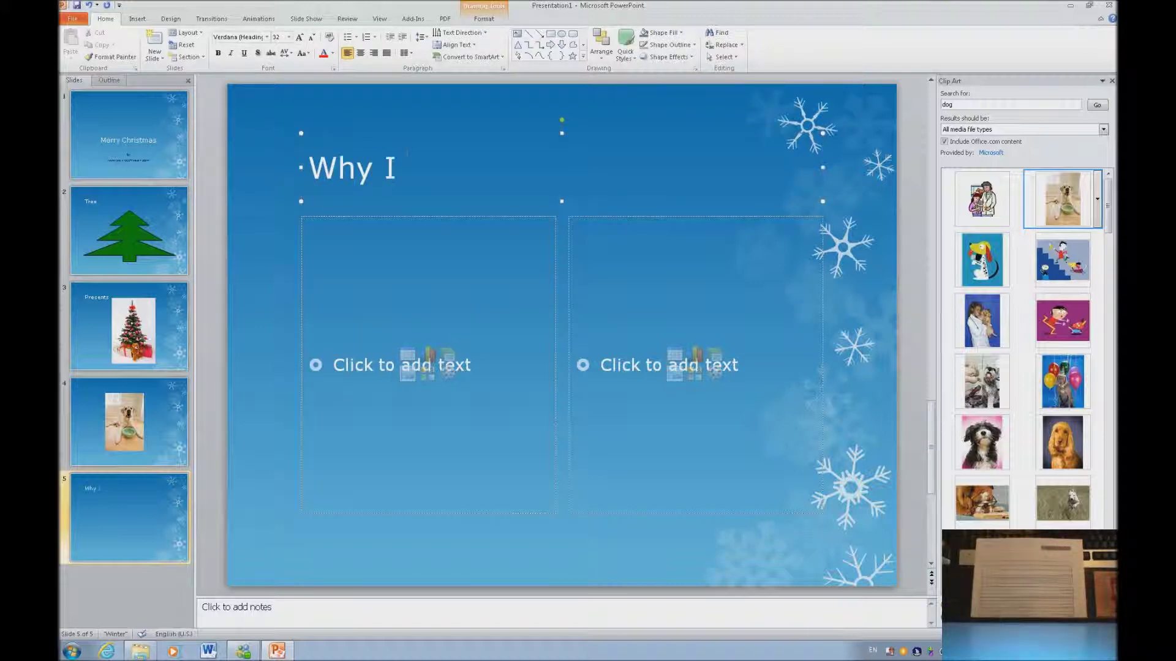
{"action": "type", "text": " love Christmas"}
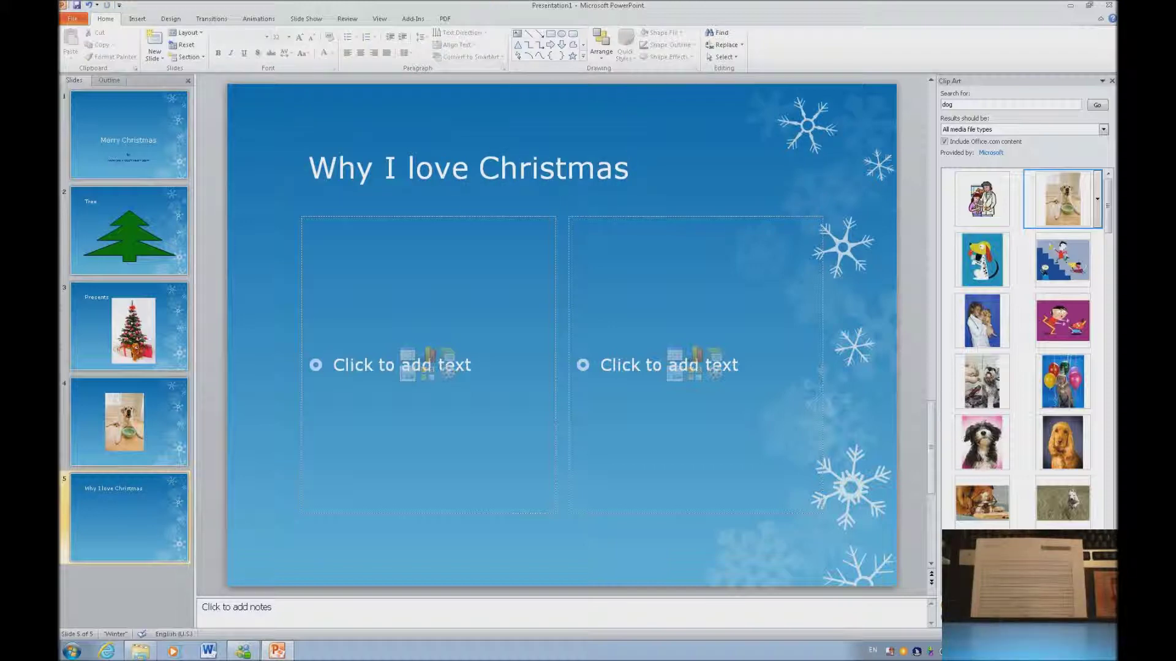
Fill the first content placeholder with the bullets "I like the happiness in people" and "I love lights".
{"action": "left_click", "coordinate": [368, 365]}
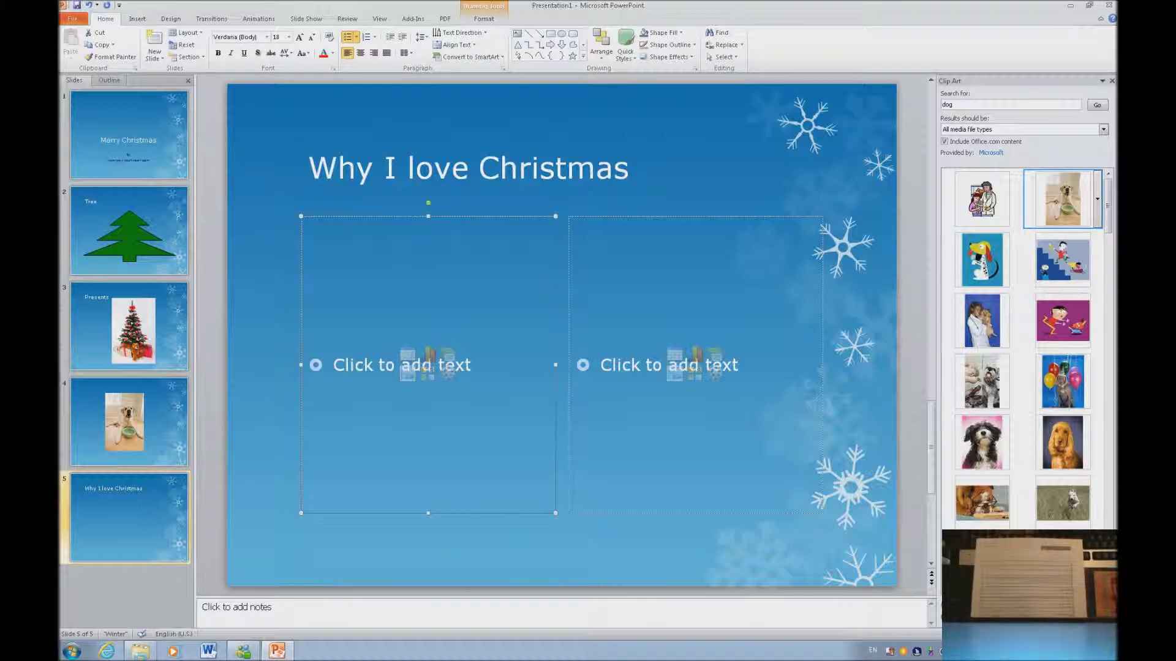
{"action": "type", "text": "I like"}
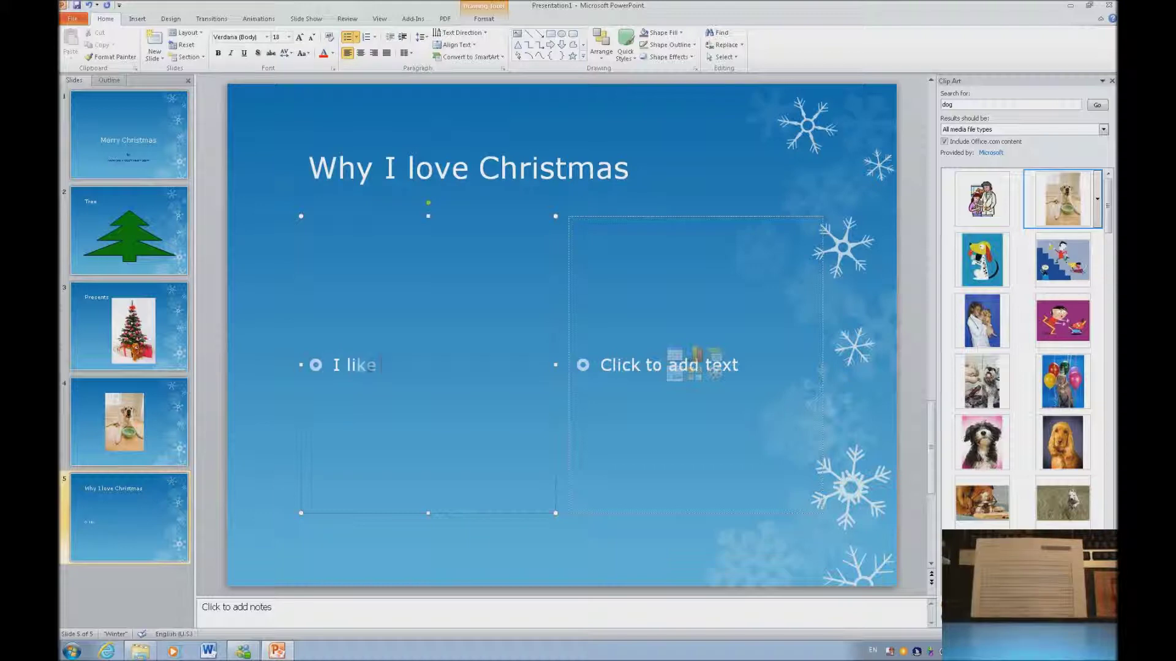
{"action": "type", "text": " the happine"}
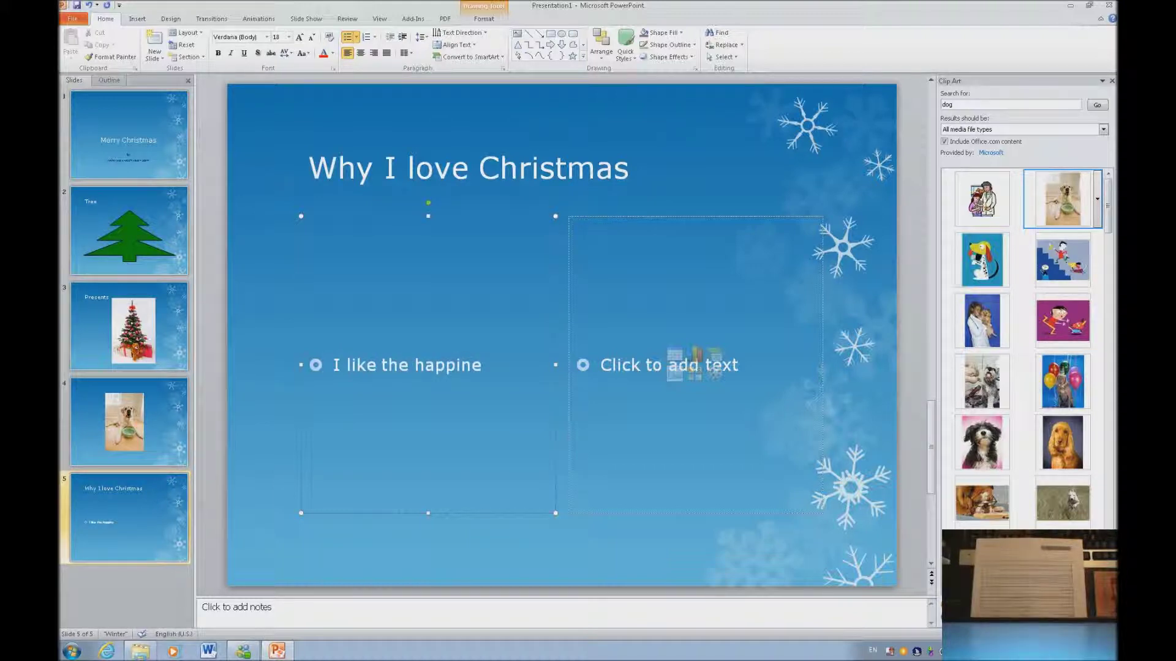
{"action": "type", "text": "ss in people"}
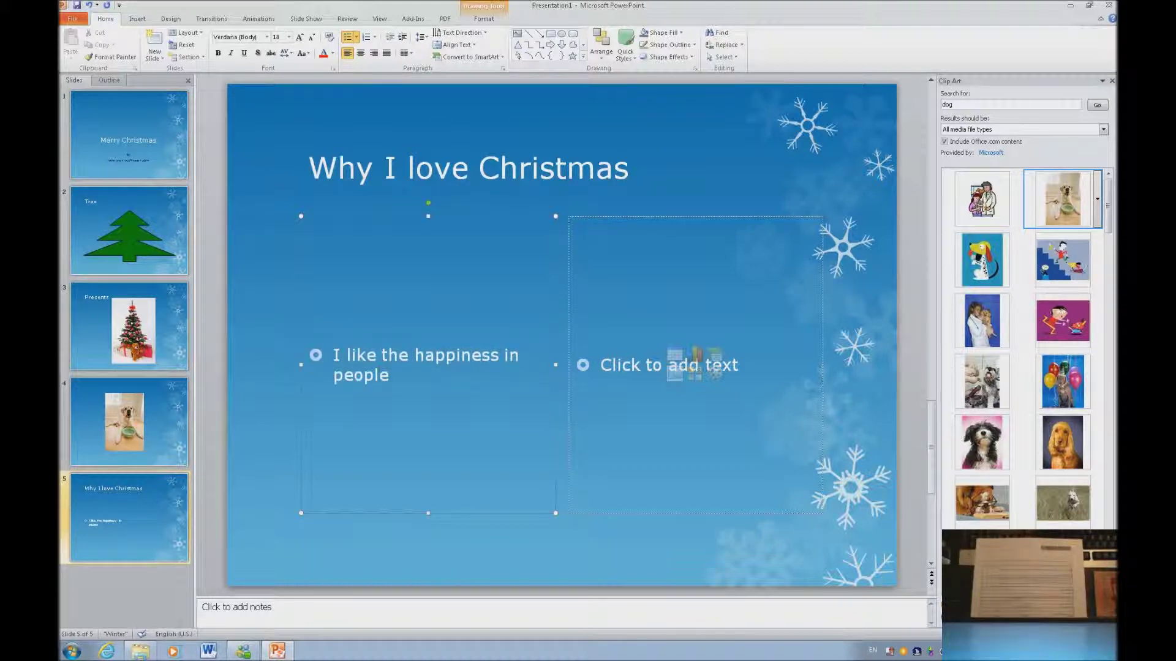
{"action": "key", "text": "Return"}
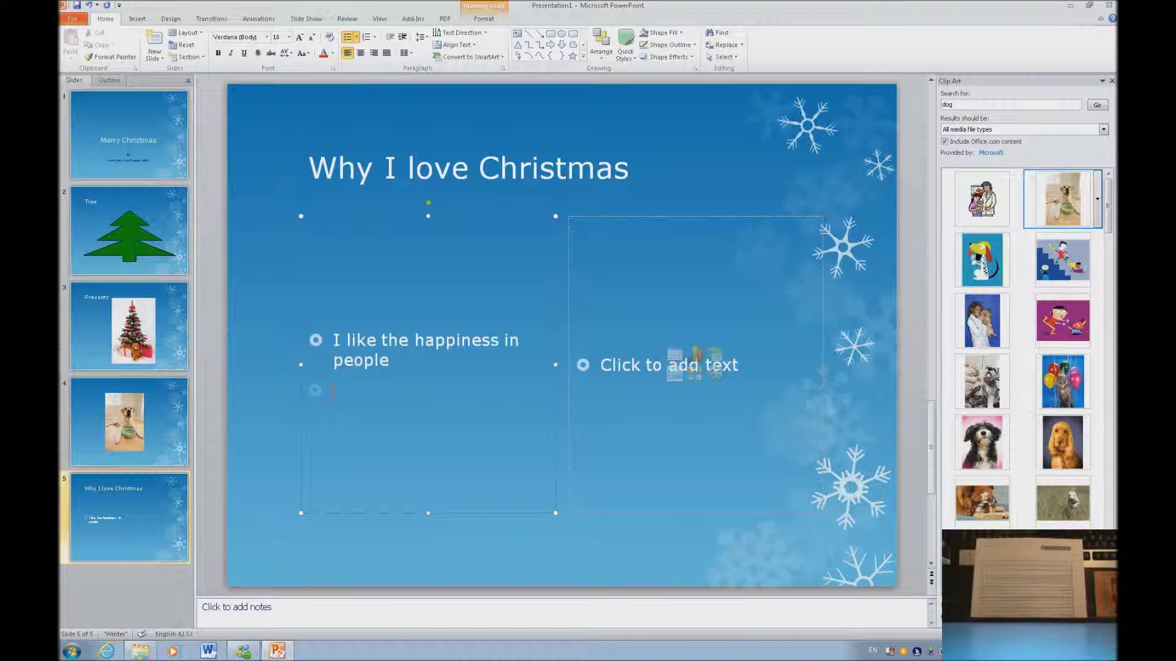
{"action": "type", "text": "I love lights"}
{"action": "key", "text": "Return"}
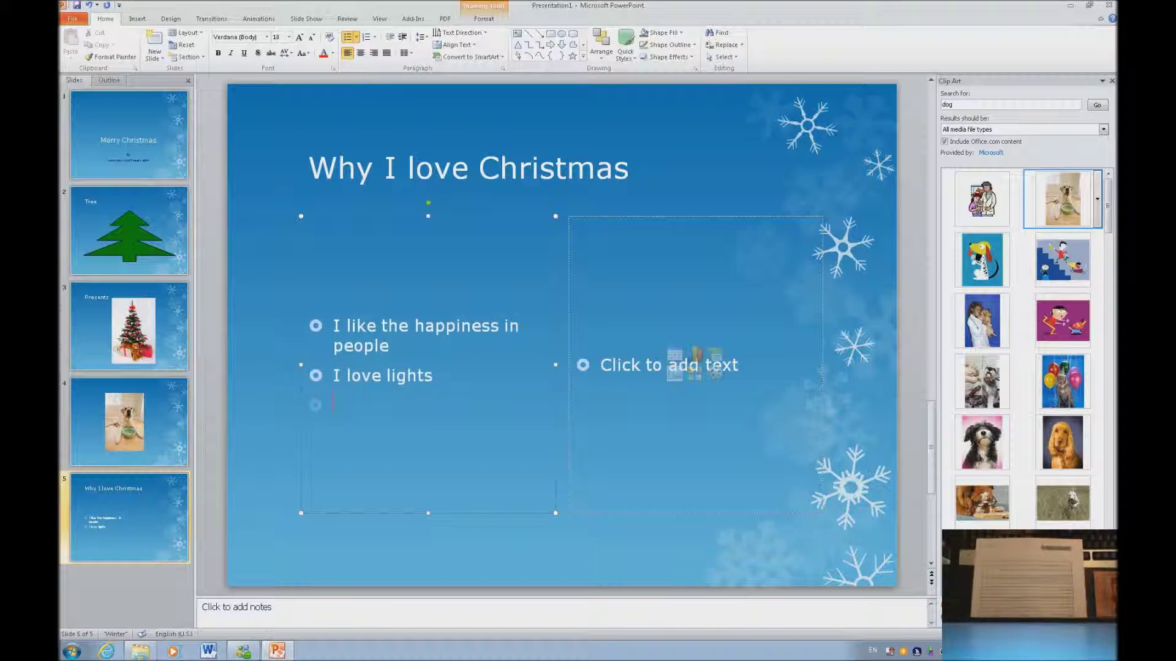
Add the bullets "I love decorated trees" and "I love giving presents" below the lights bullet.
{"action": "type", "text": "I love de"}
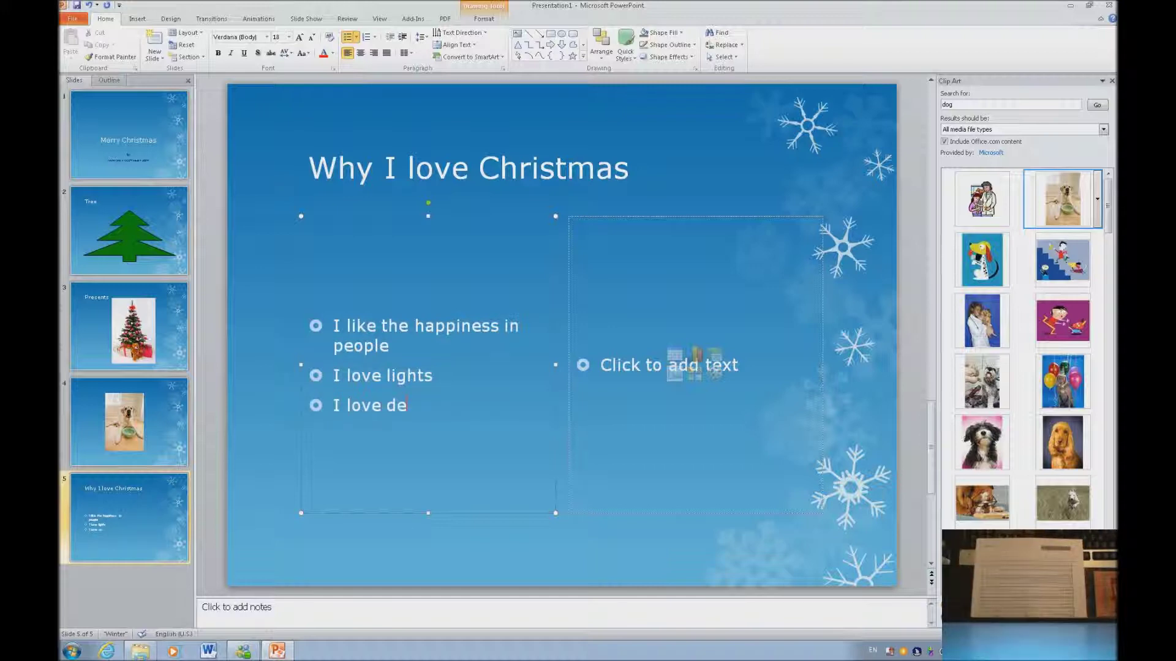
{"action": "type", "text": "corated trees"}
{"action": "key", "text": "Return"}
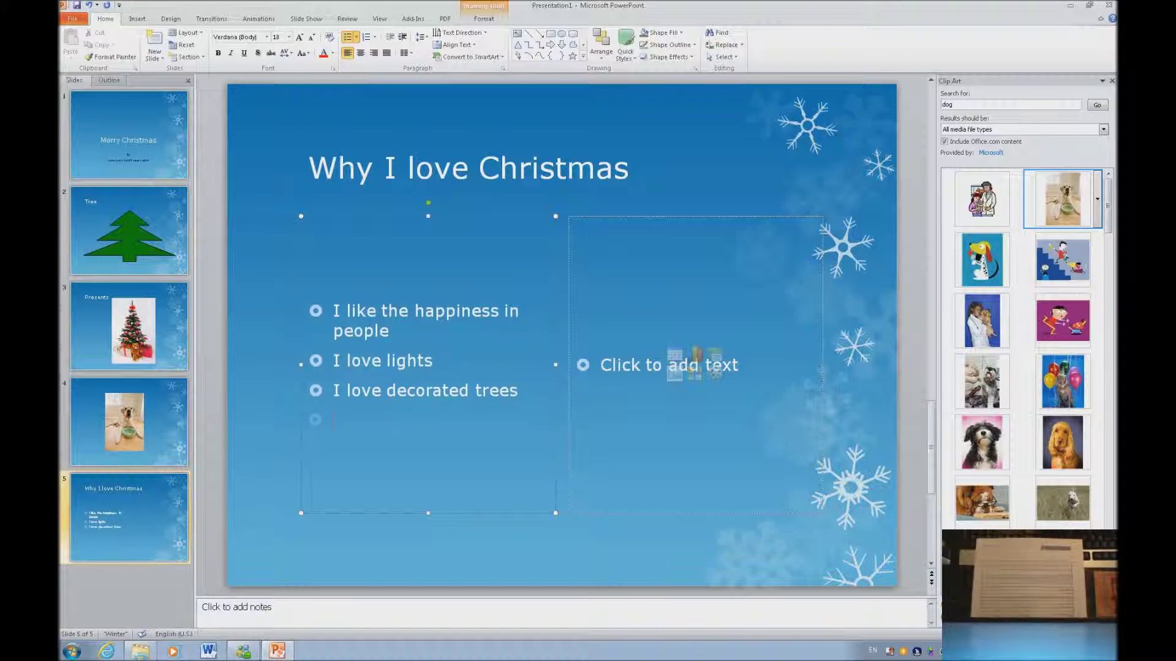
{"action": "type", "text": "I love giving presents"}
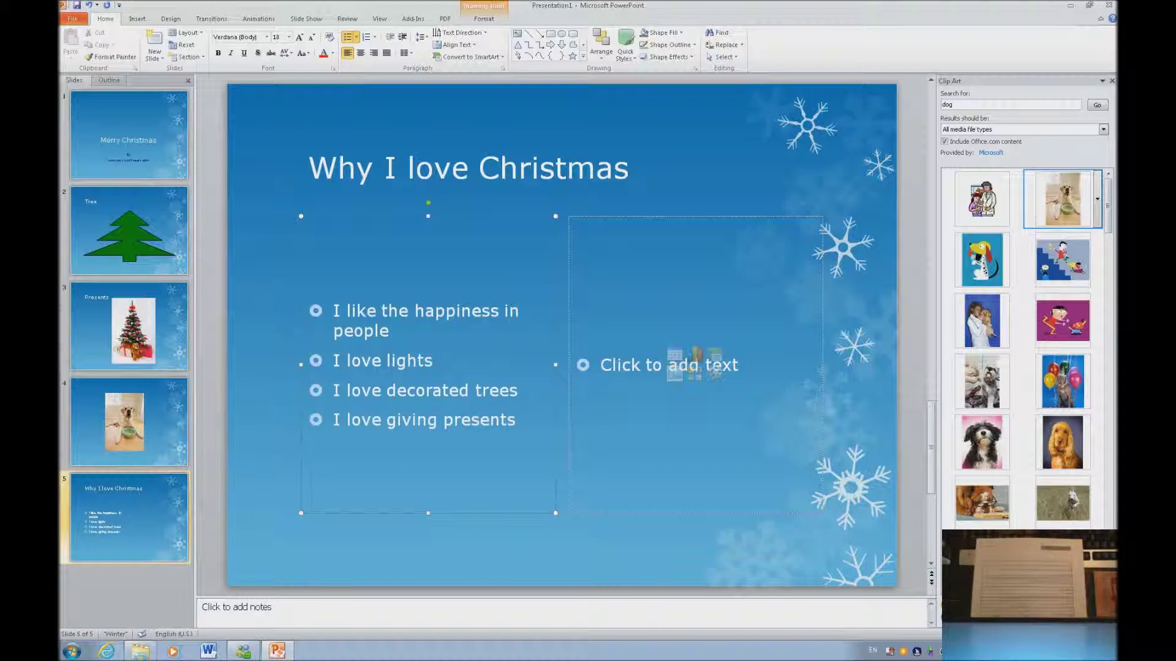
{"action": "key", "text": "Return"}
Finish the list with the bullet "People seem to be happier" and deselect the text placeholder.
{"action": "type", "text": "P"}
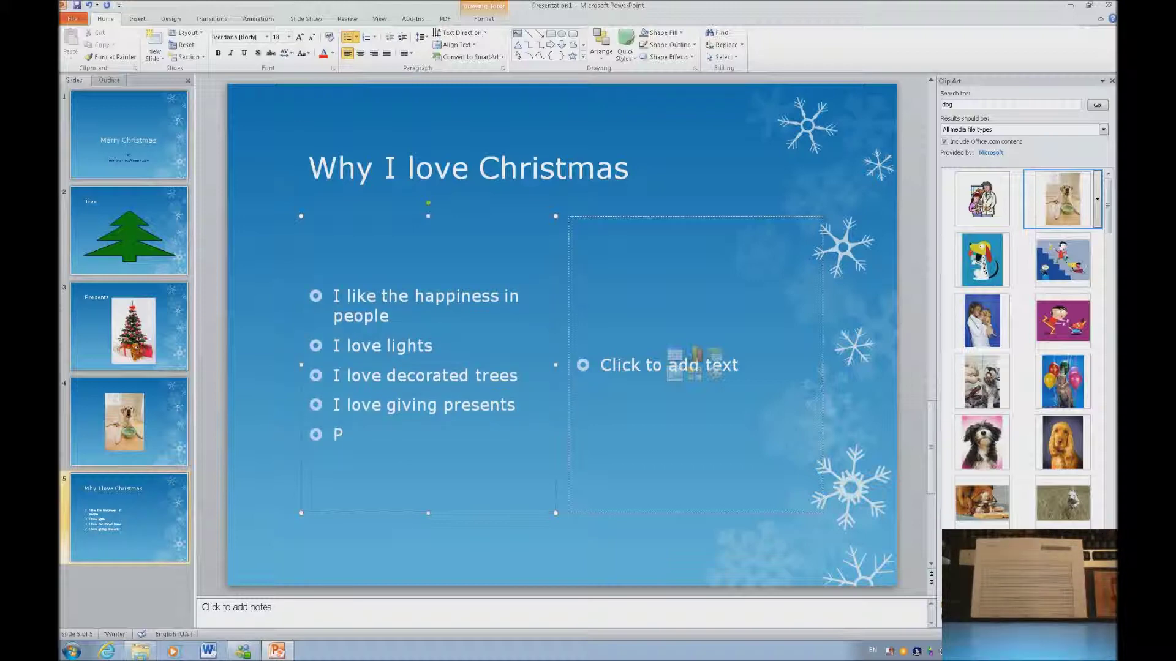
{"action": "type", "text": "eople seem to be happi"}
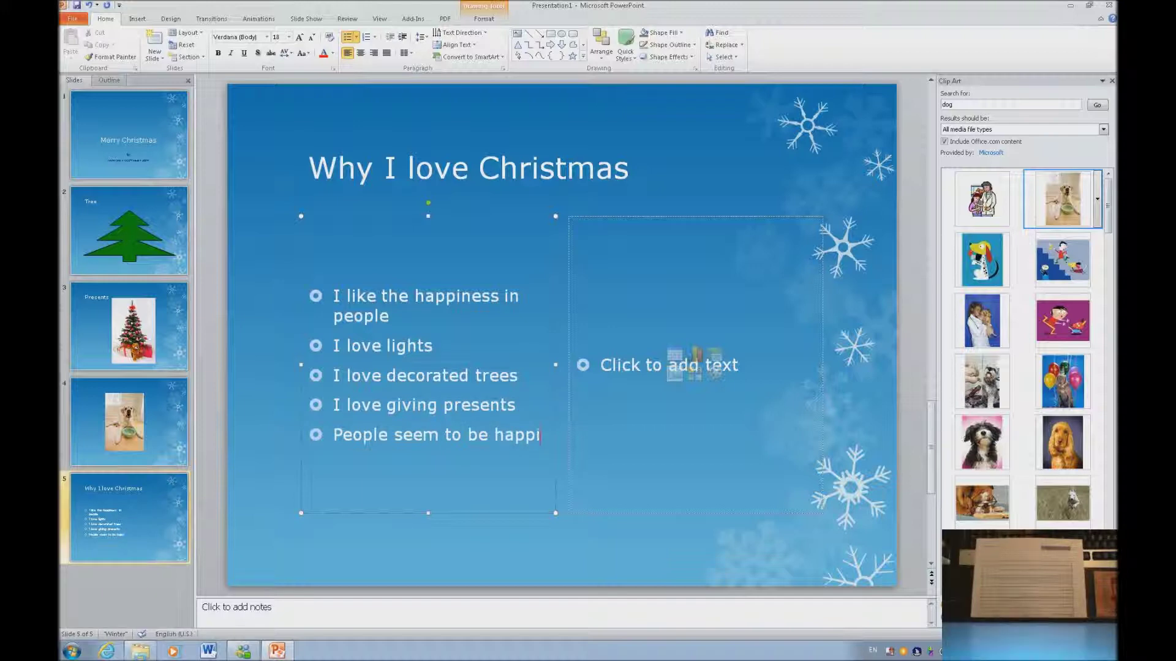
{"action": "type", "text": "er"}
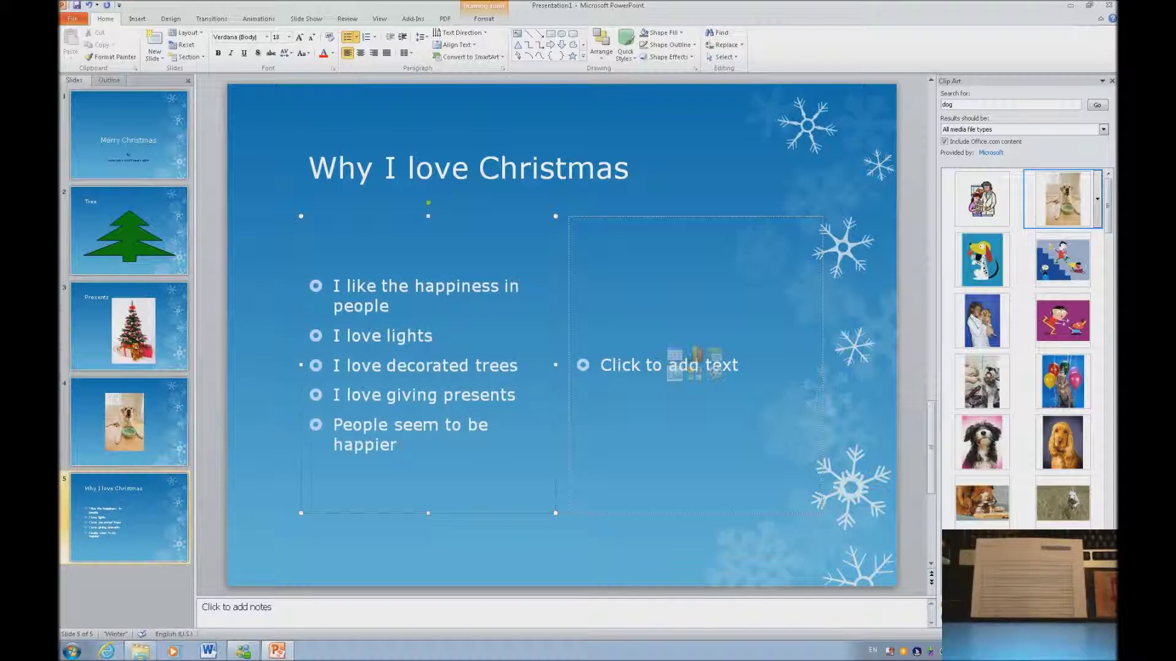
{"action": "key", "text": "Escape"}
{"action": "key", "text": "Escape"}
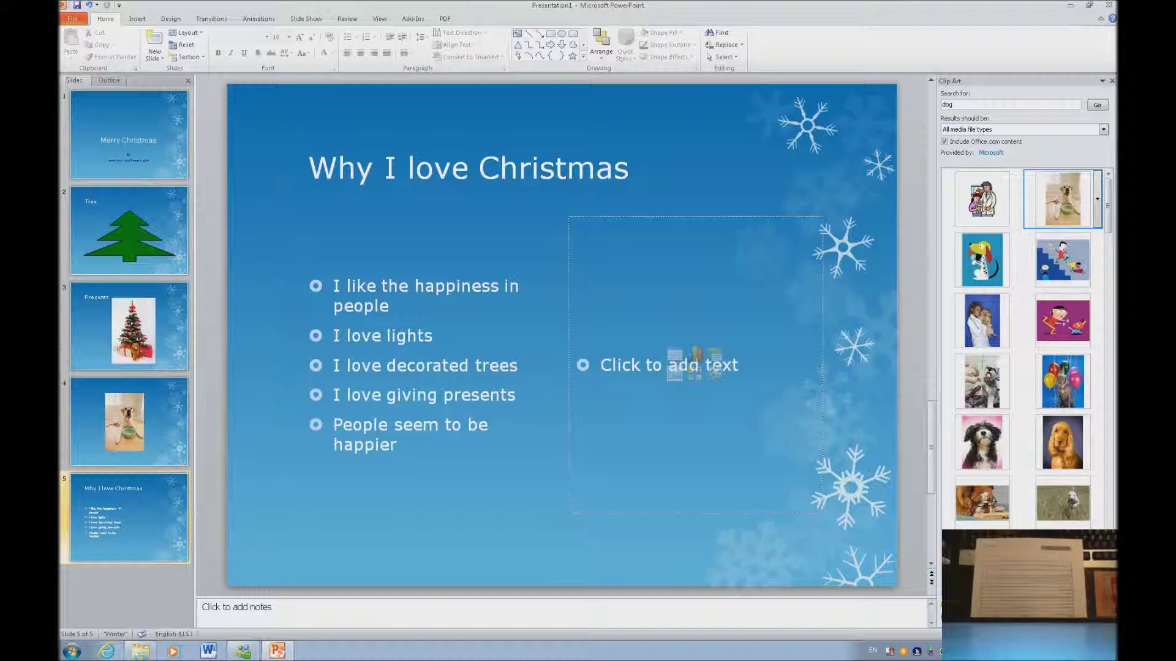
Select the empty second content placeholder and search the clip art for "lights".
{"action": "key", "text": "Tab"}
{"action": "key", "text": "Tab"}
{"action": "key", "text": "Tab"}
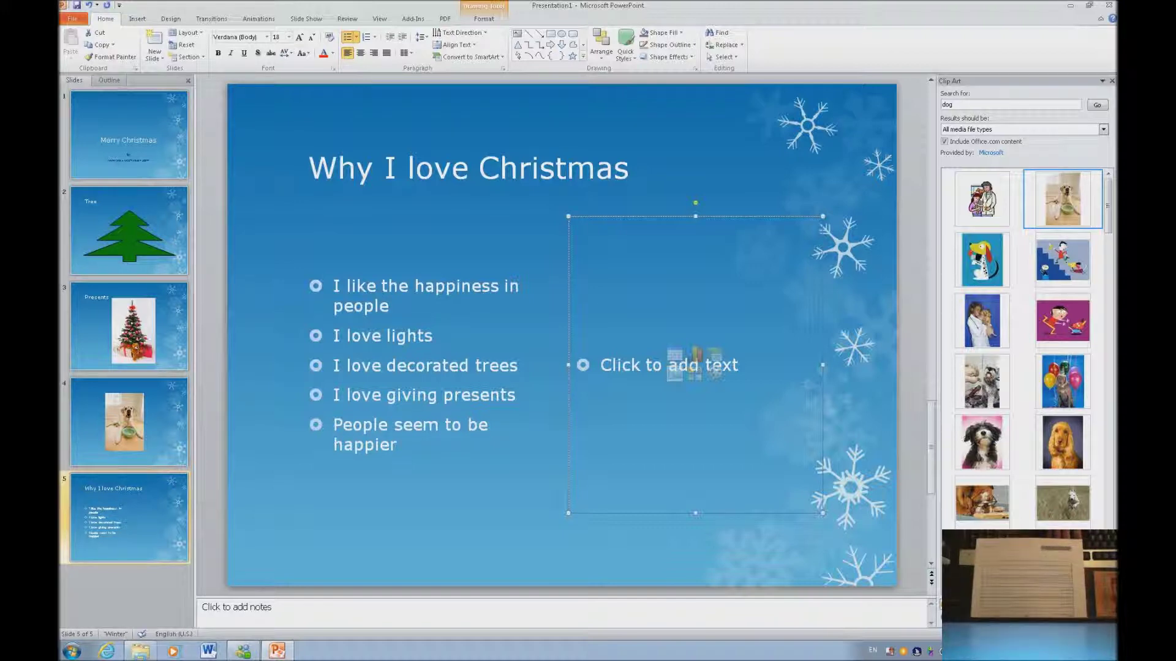
{"action": "key", "text": "shift+Tab"}
{"action": "key", "text": "shift+Tab"}
{"action": "key", "text": "shift+Tab"}
{"action": "key", "text": "shift+Tab"}
{"action": "key", "text": "shift+Tab"}
{"action": "key", "text": "shift+Tab"}
{"action": "type", "text": "lights"}
{"action": "key", "text": "Return"}
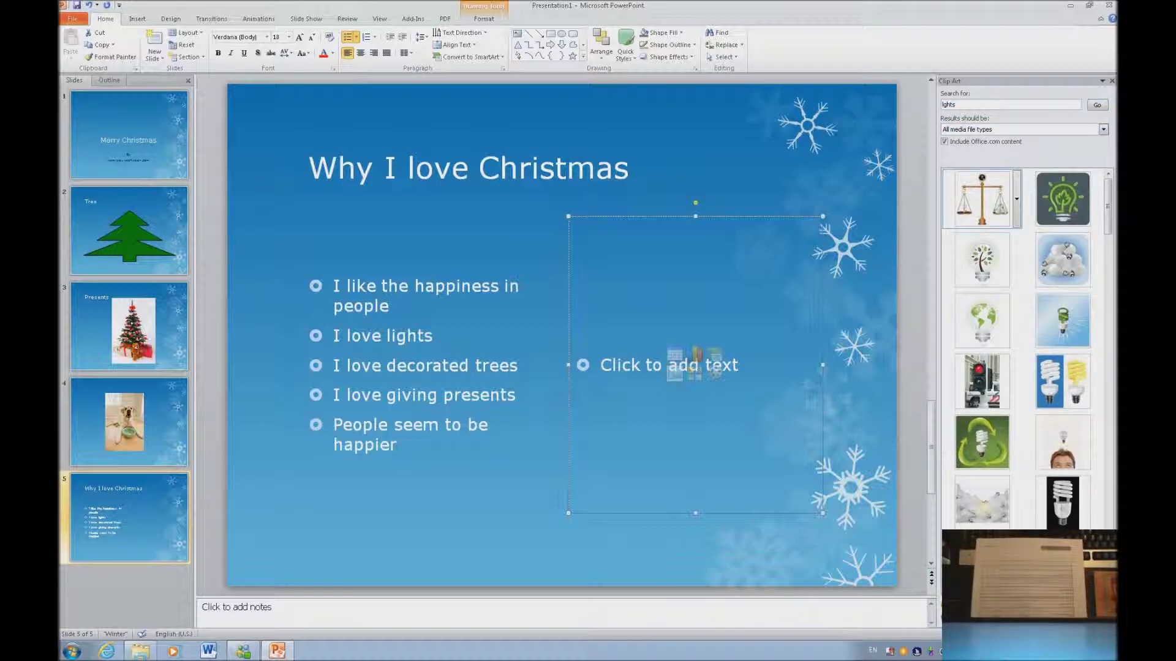
Insert the photo of the star-shaped string lights into the empty content placeholder and deselect it.
{"action": "key", "text": "Down"}
{"action": "key", "text": "Down"}
{"action": "key", "text": "Down"}
{"action": "key", "text": "Down"}
{"action": "key", "text": "Down"}
{"action": "key", "text": "Down"}
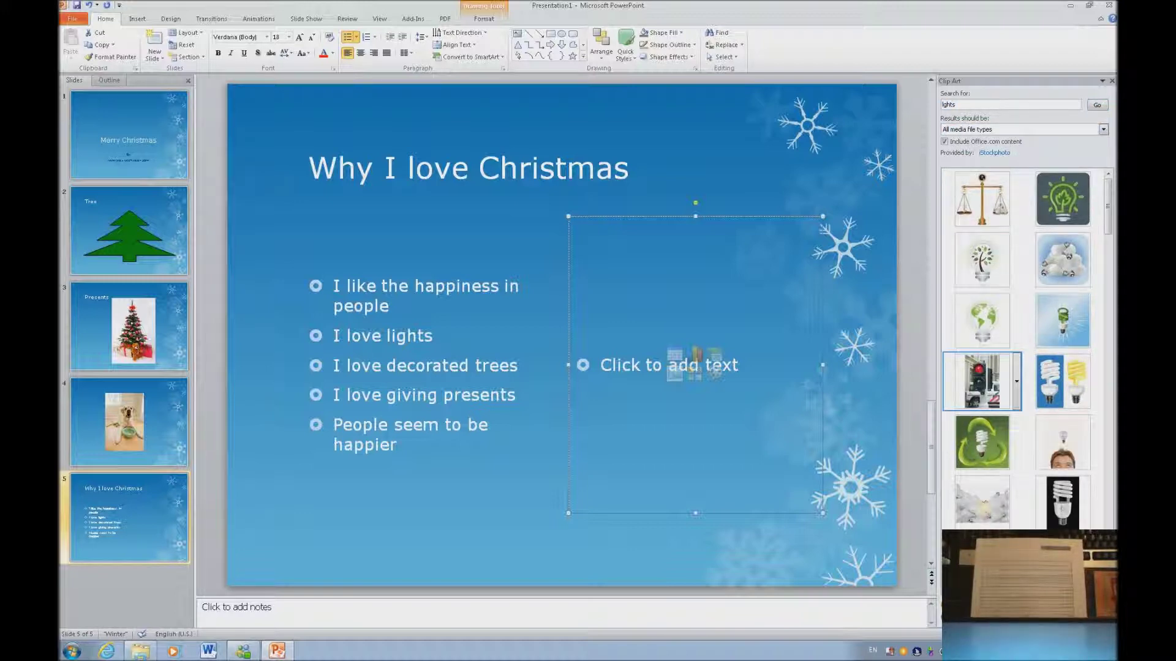
{"action": "key", "text": "Down"}
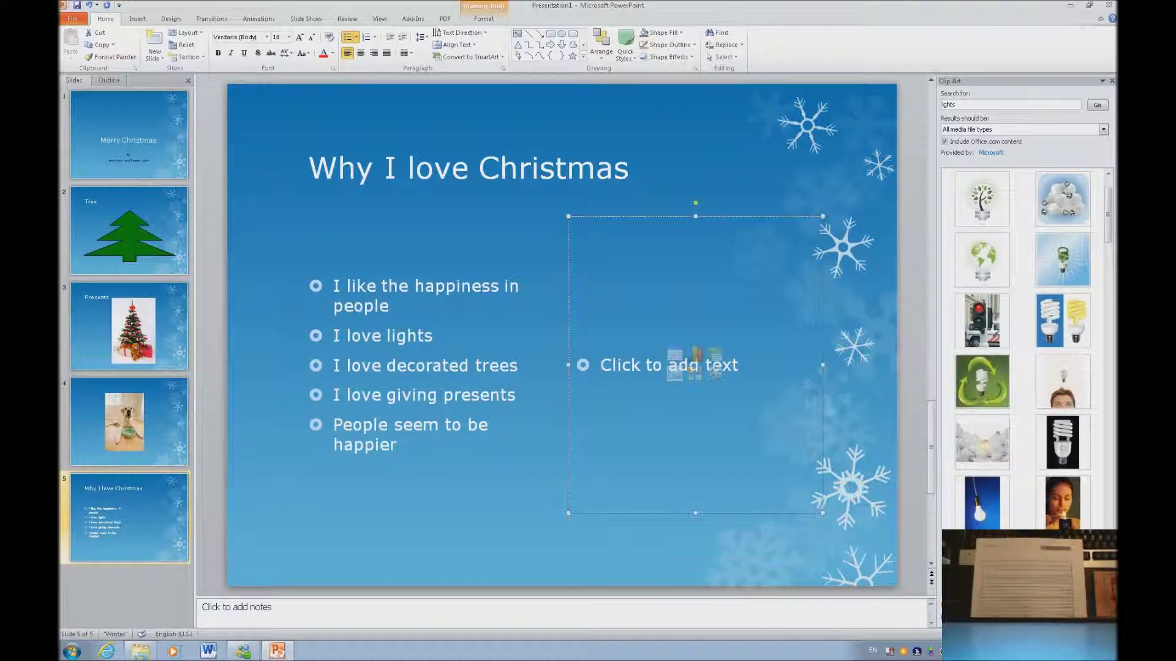
{"action": "key", "text": "Down"}
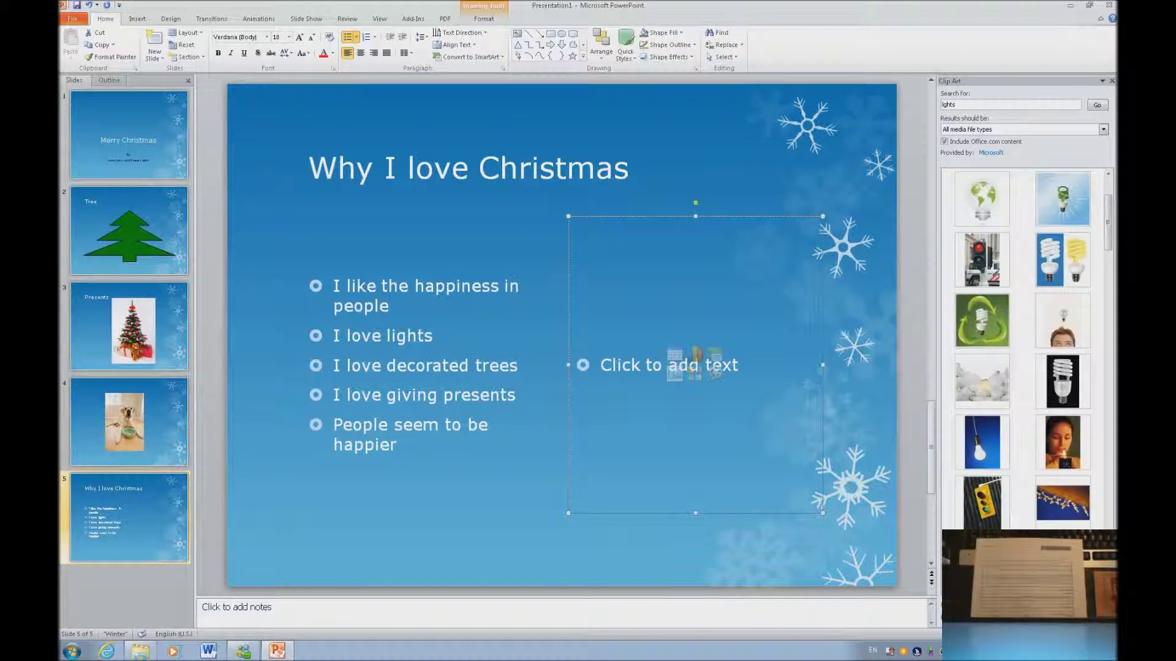
{"action": "key", "text": "Right"}
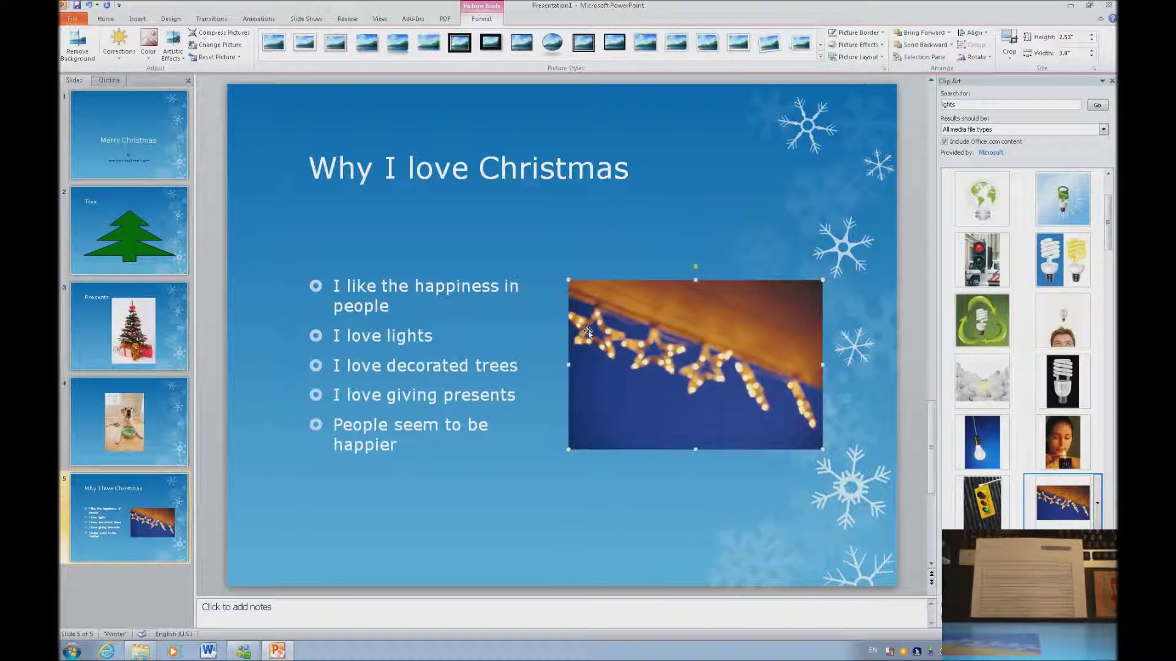
{"action": "key", "text": "Escape"}
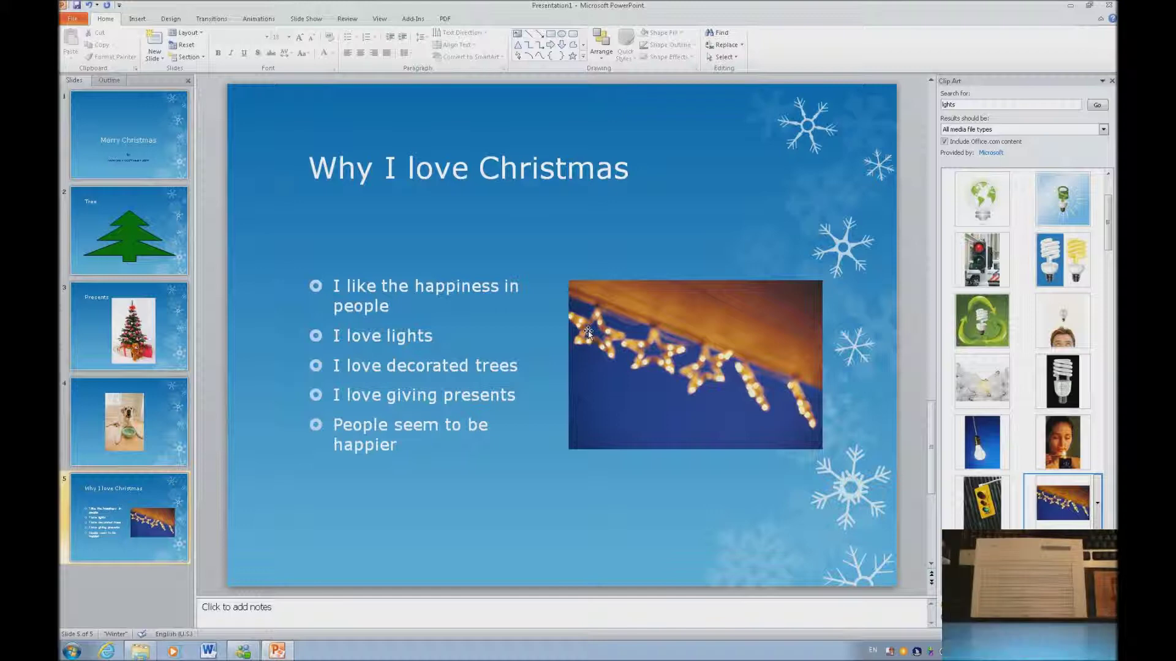
Add a sixth slide and change its layout to Title and Content.
{"action": "key", "text": "ctrl+m"}
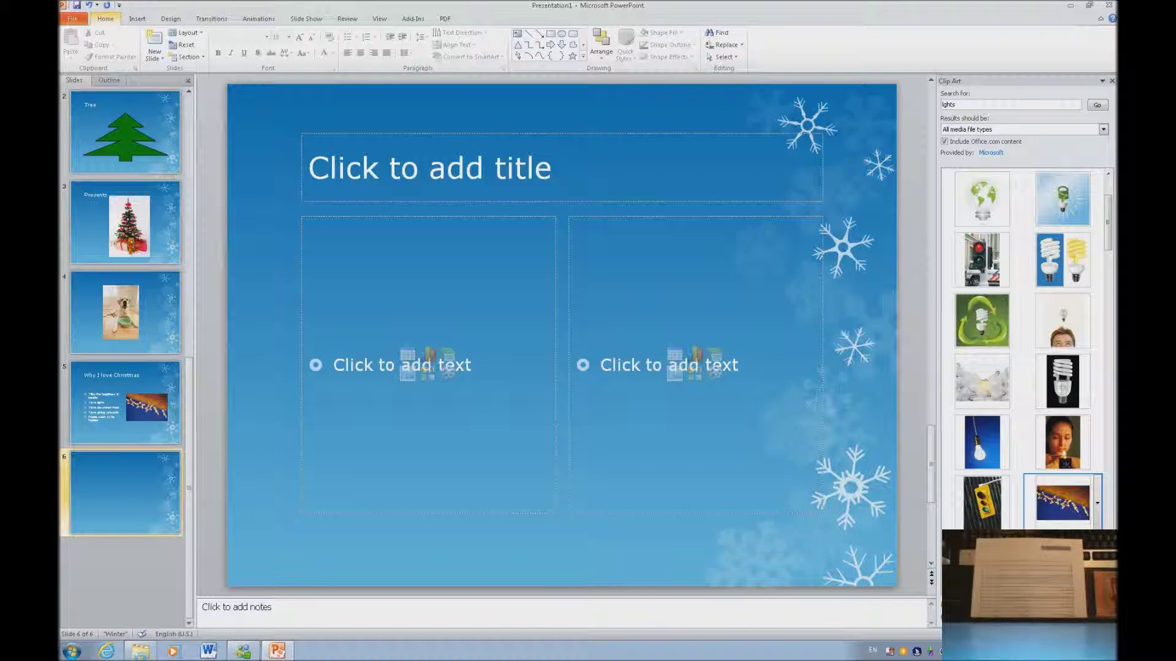
{"action": "key", "text": "h"}
{"action": "key", "text": "l"}
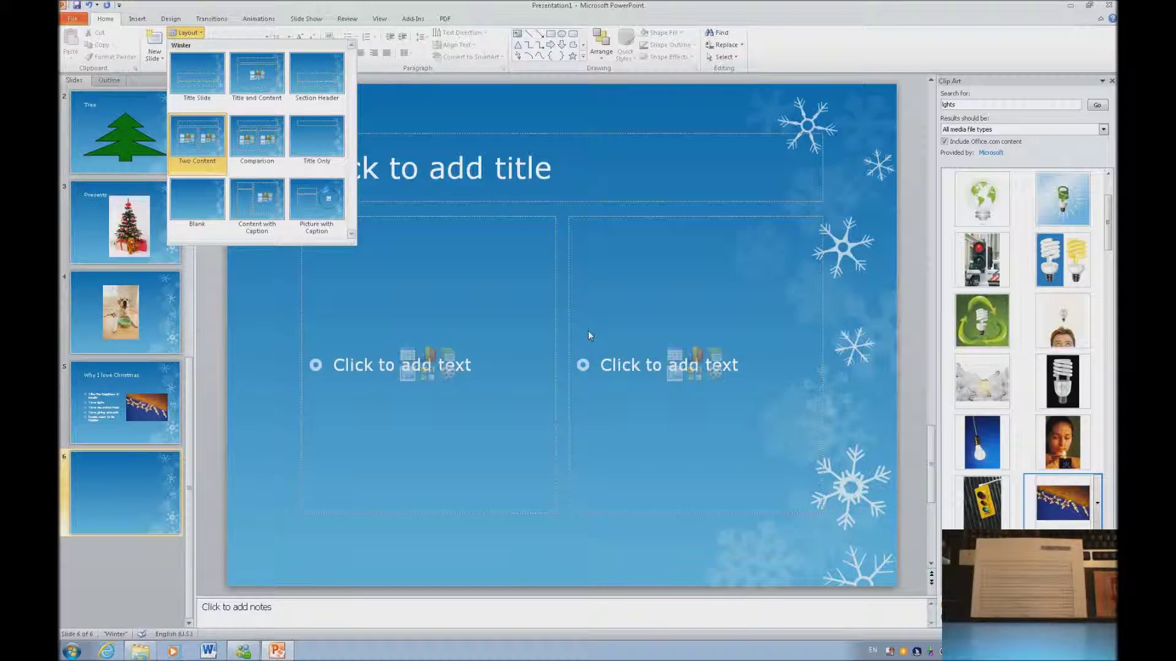
{"action": "key", "text": "Up"}
{"action": "key", "text": "Up"}
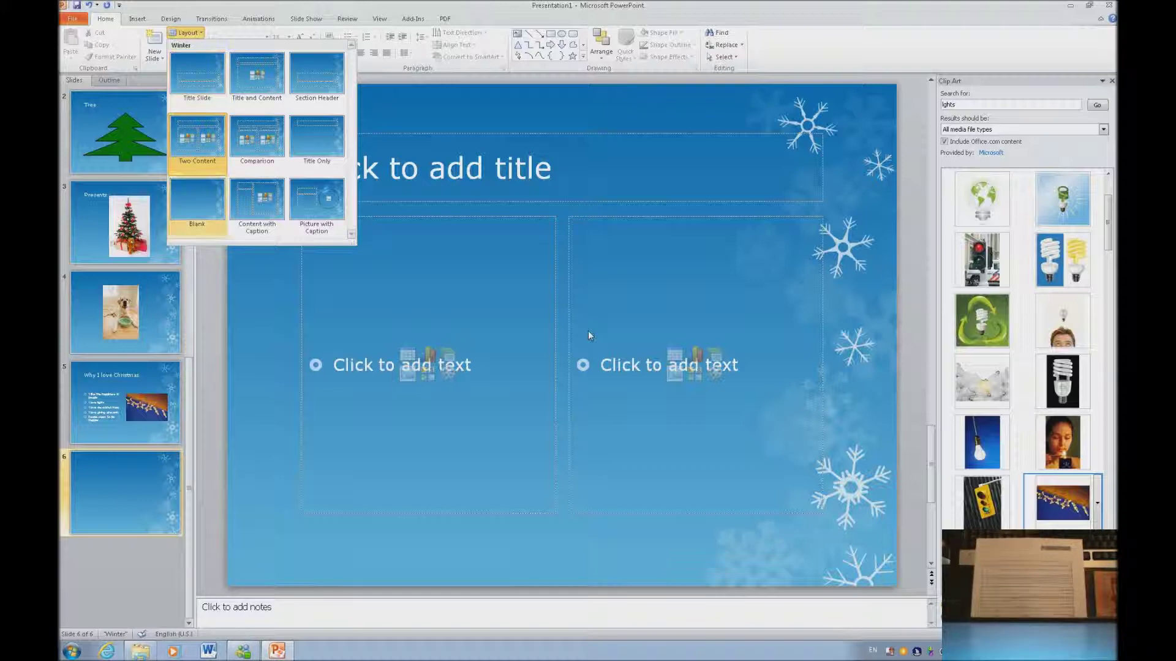
{"action": "key", "text": "Up"}
{"action": "key", "text": "Up"}
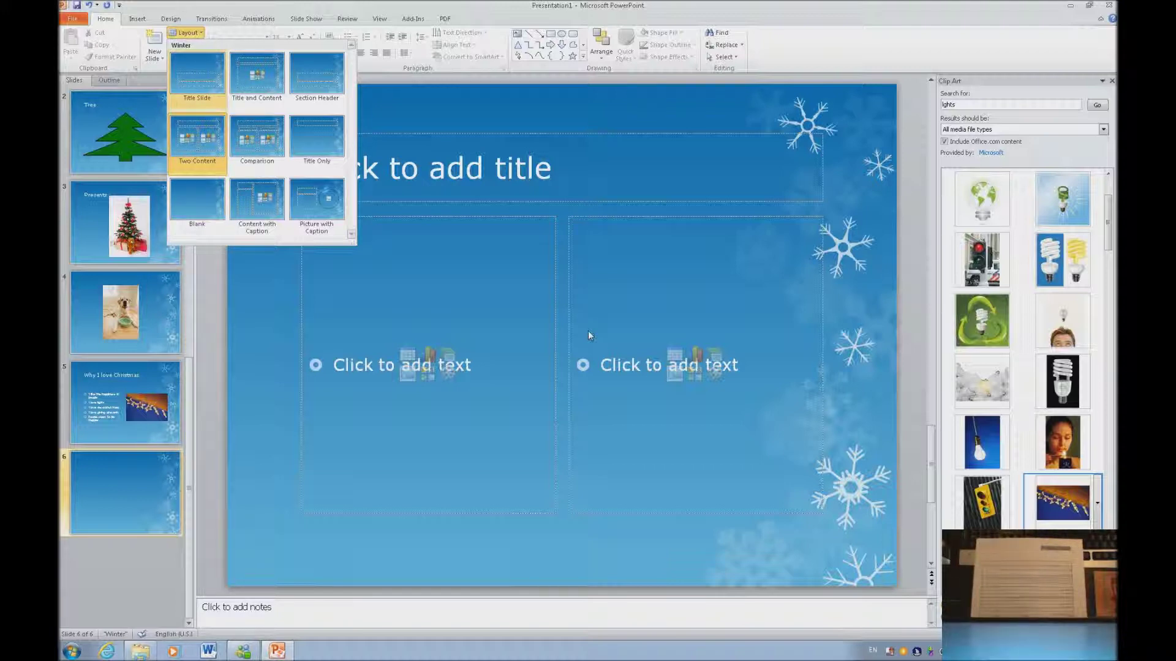
{"action": "key", "text": "Right"}
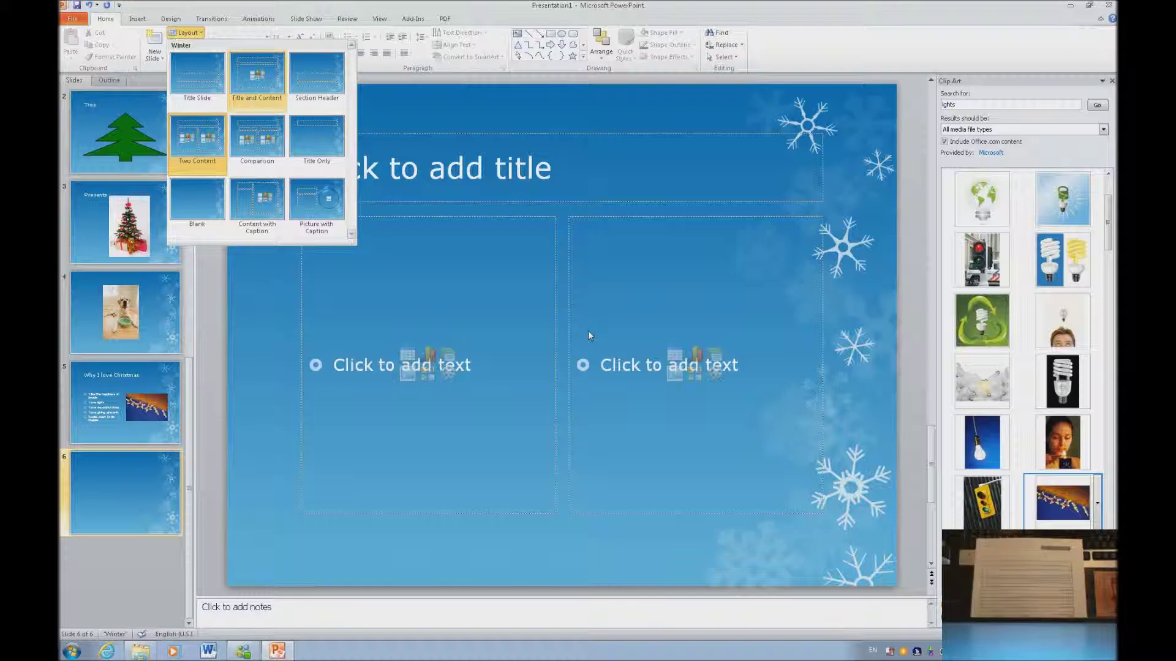
{"action": "key", "text": "Return"}
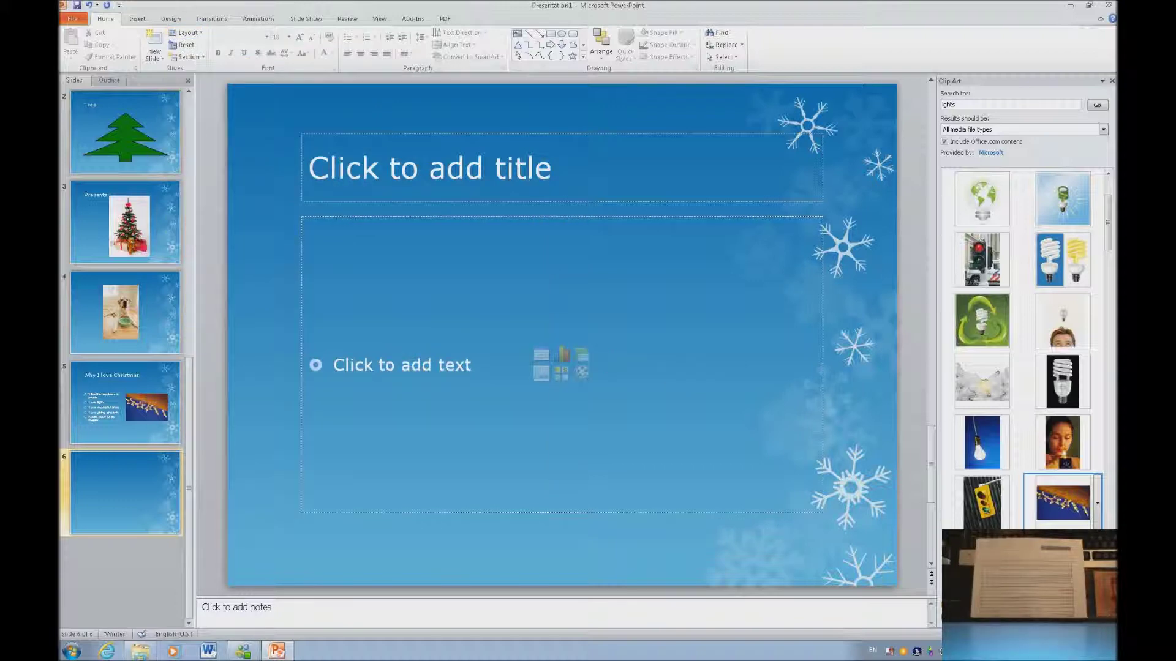
Enter "One content" as the title of the sixth slide and deselect the title.
{"action": "key", "text": "Tab"}
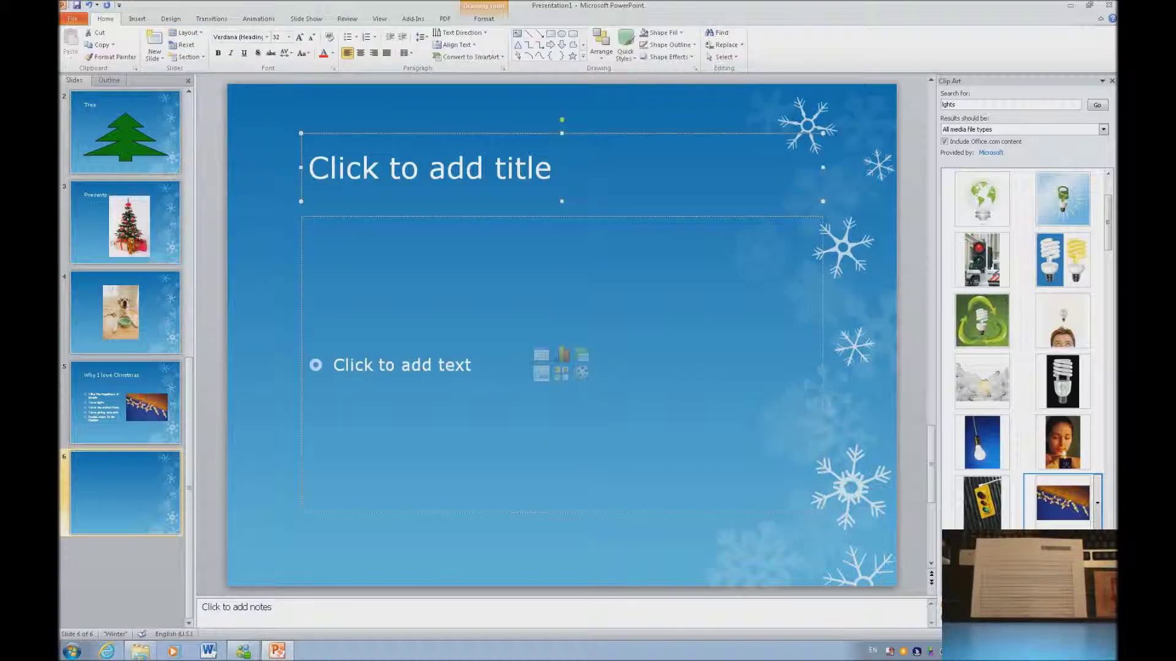
{"action": "type", "text": "One content"}
{"action": "key", "text": "Escape"}
{"action": "key", "text": "Escape"}
Insert the clip art photo of the red and green Christmas bulbs into the content placeholder of the sixth slide.
{"action": "key", "text": "Tab"}
{"action": "key", "text": "Tab"}
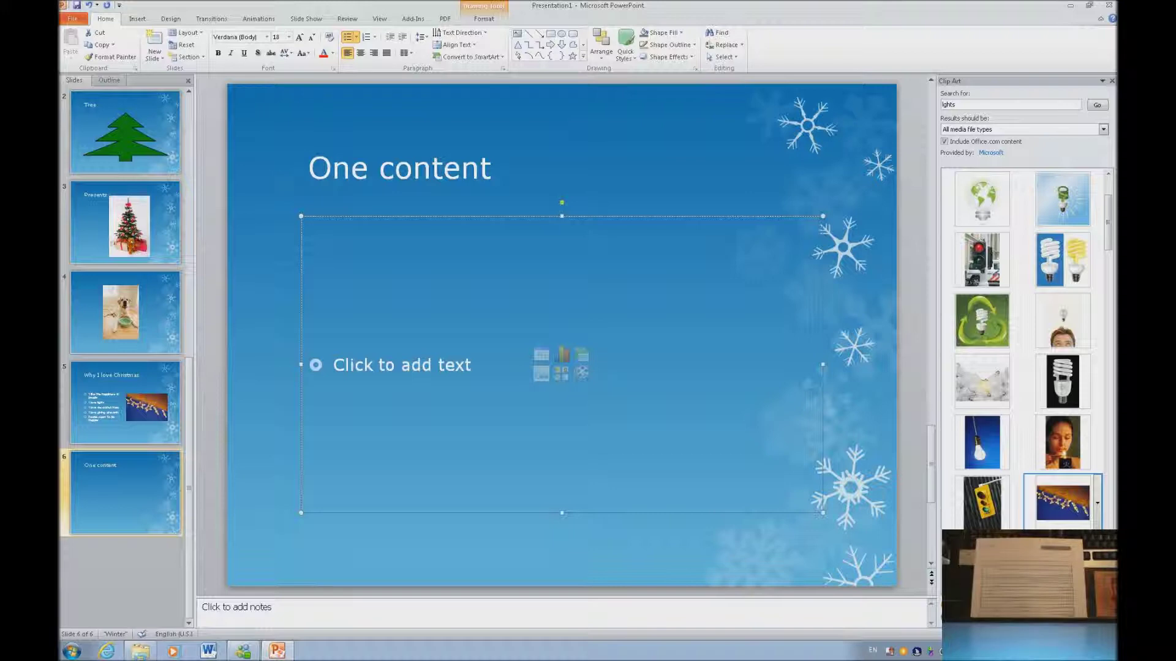
{"action": "left_click", "coordinate": [956, 105]}
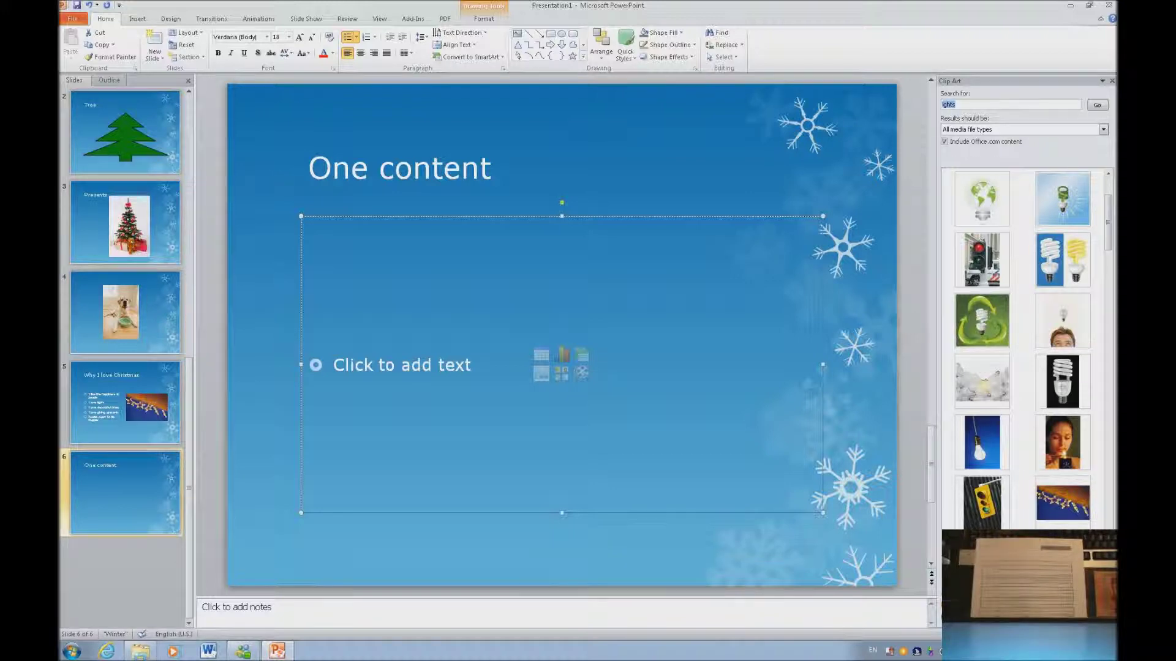
{"action": "key", "text": "Tab"}
{"action": "key", "text": "shift+F10"}
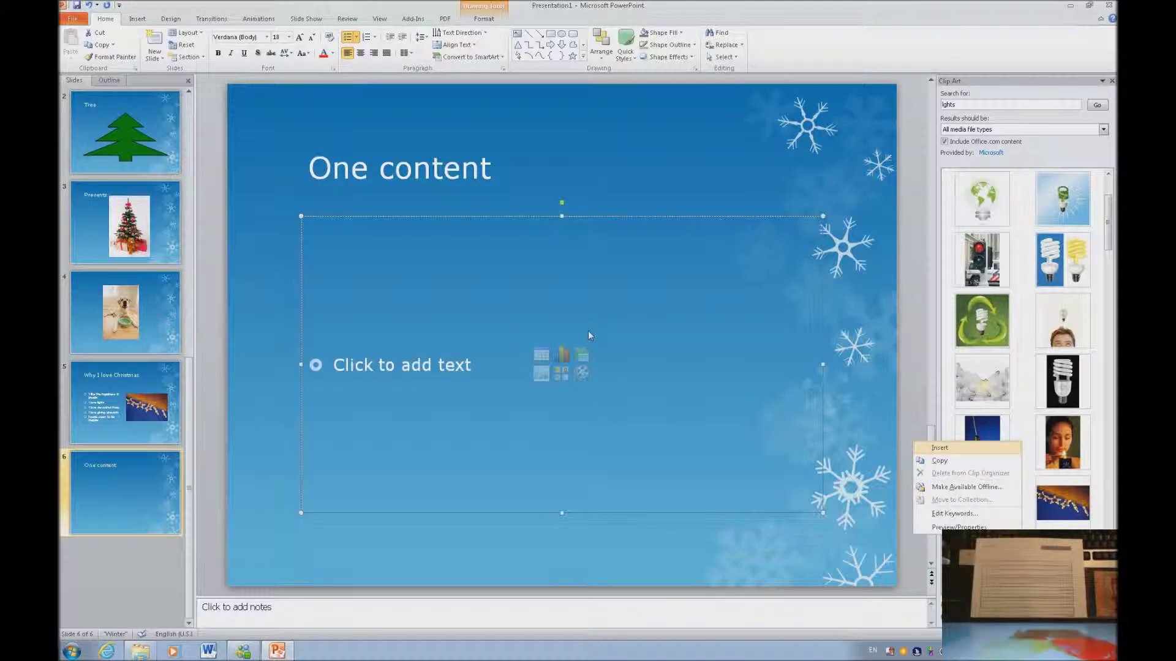
{"action": "key", "text": "Return"}
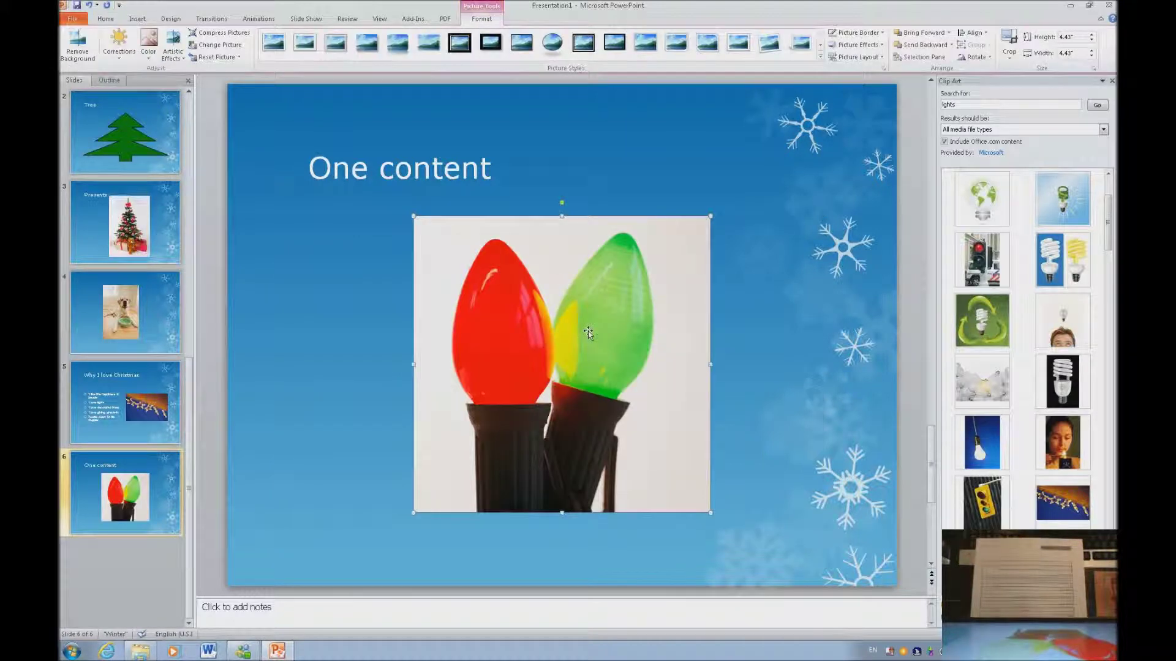